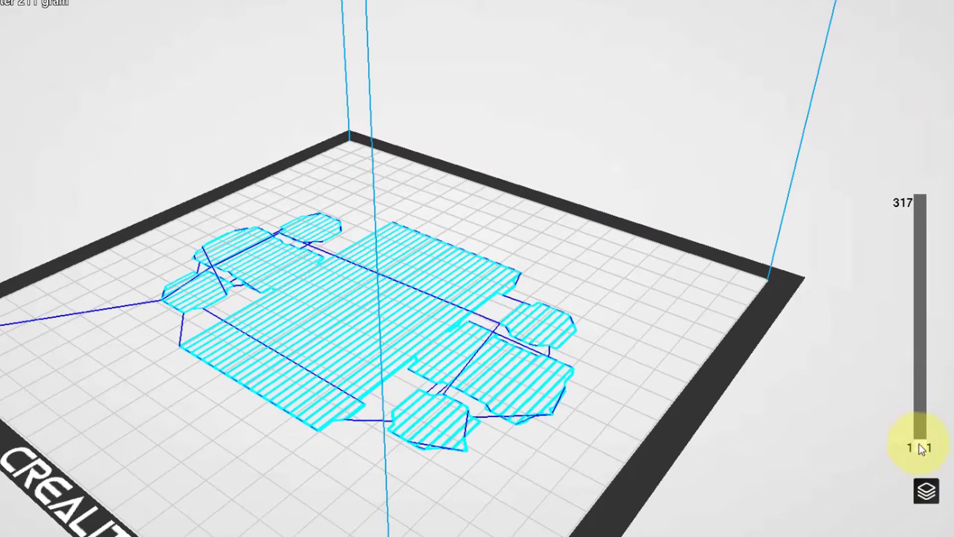
Step: Raise the layer slider to all 317 layers and orbit to view the vaulted ceiling from below
left_click_drag(920, 445, 897, 188)
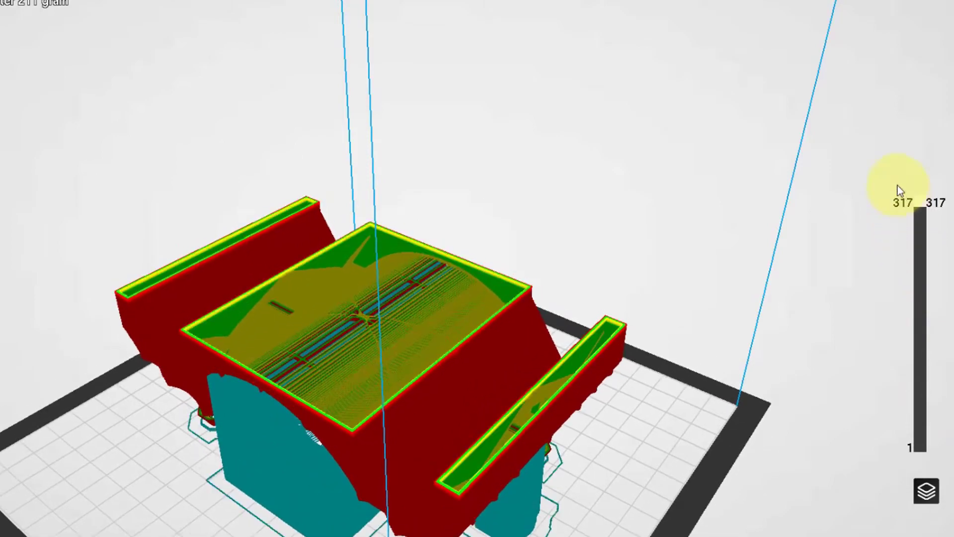
right_click_drag(454, 397, 452, 377)
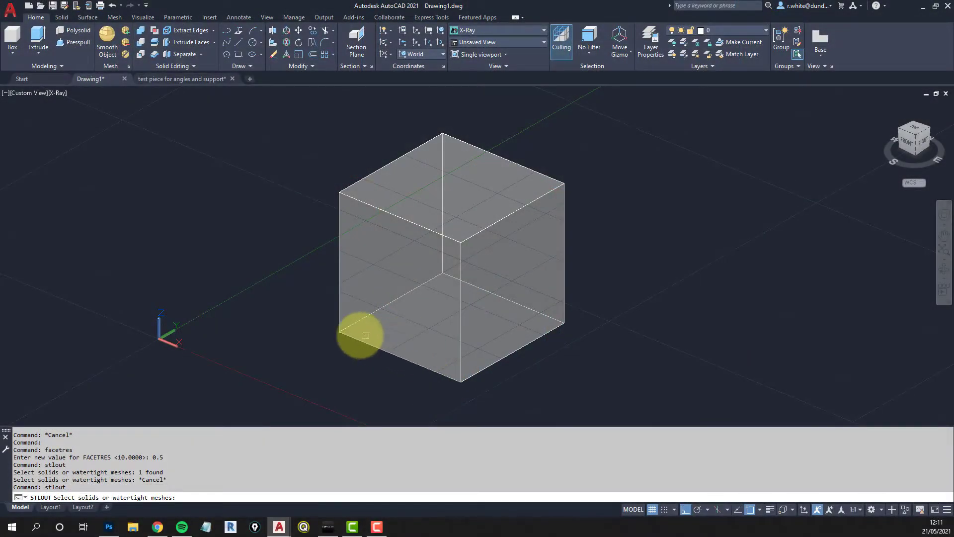
Step: Finish selecting the cube, accept binary format, and save it to the Desktop as cube.stl
key("Return")
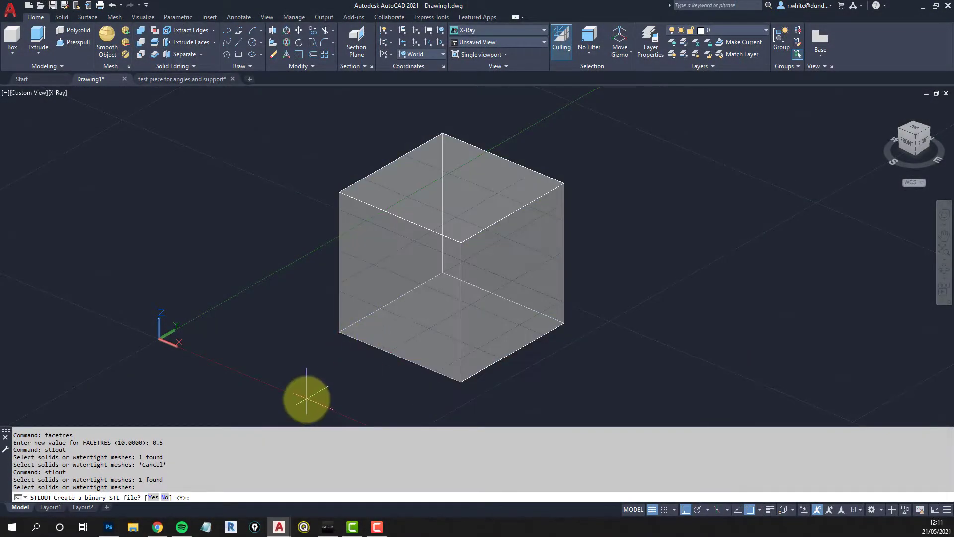
key("Return")
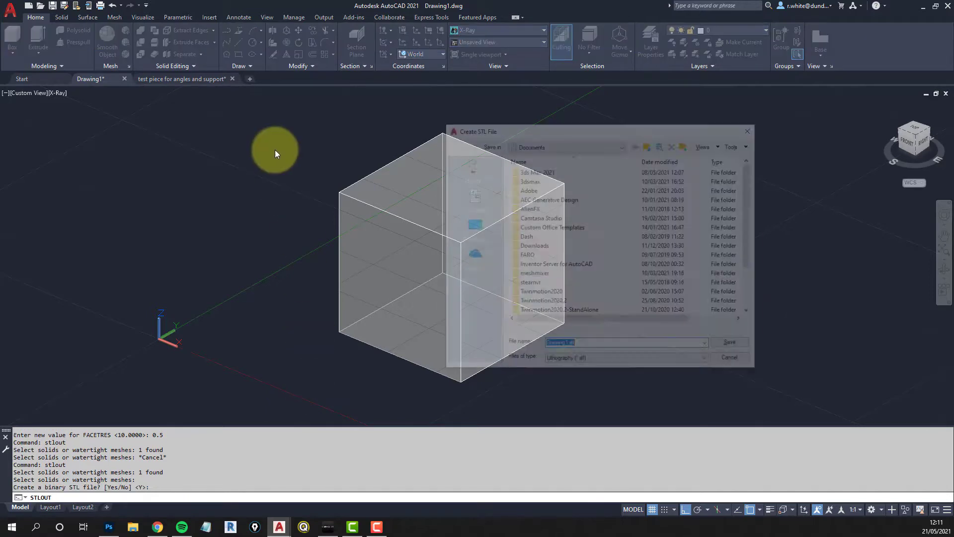
left_click(472, 228)
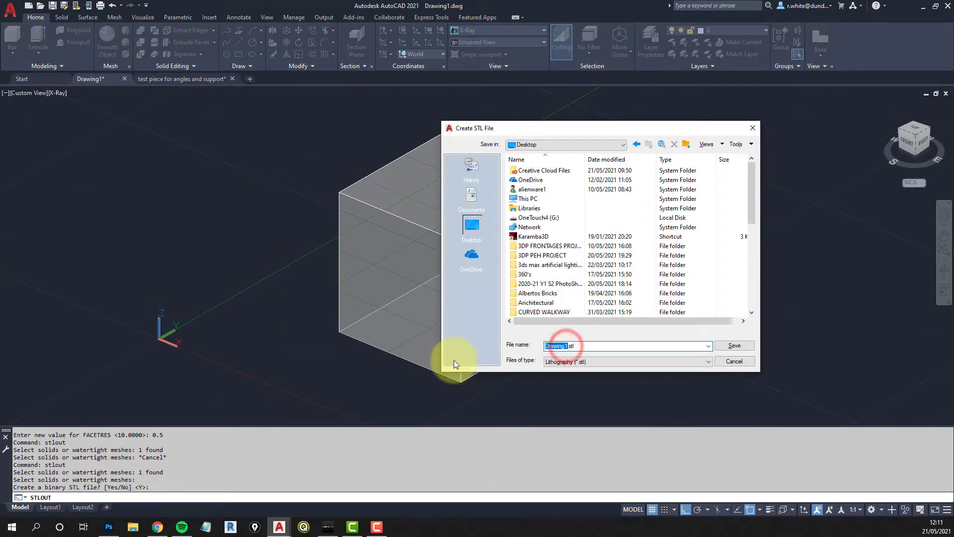
type("cube")
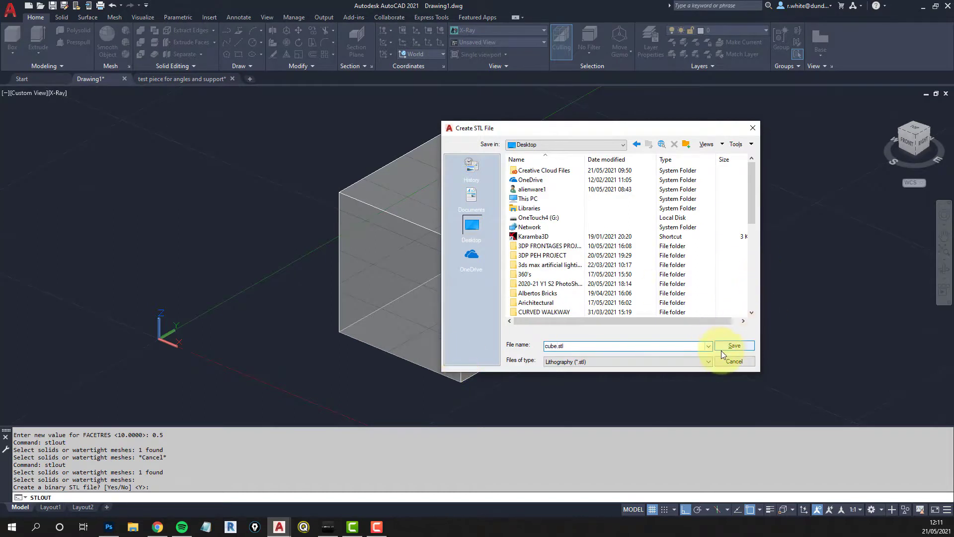
left_click(726, 345)
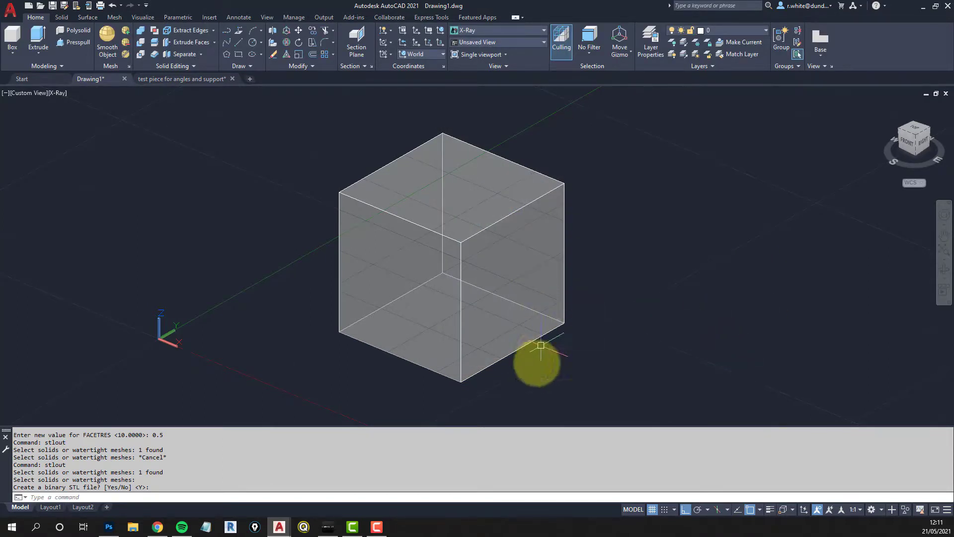
Step: Load cube.stl from the Desktop into Creality Slicer and orbit closer around it
left_click(327, 528)
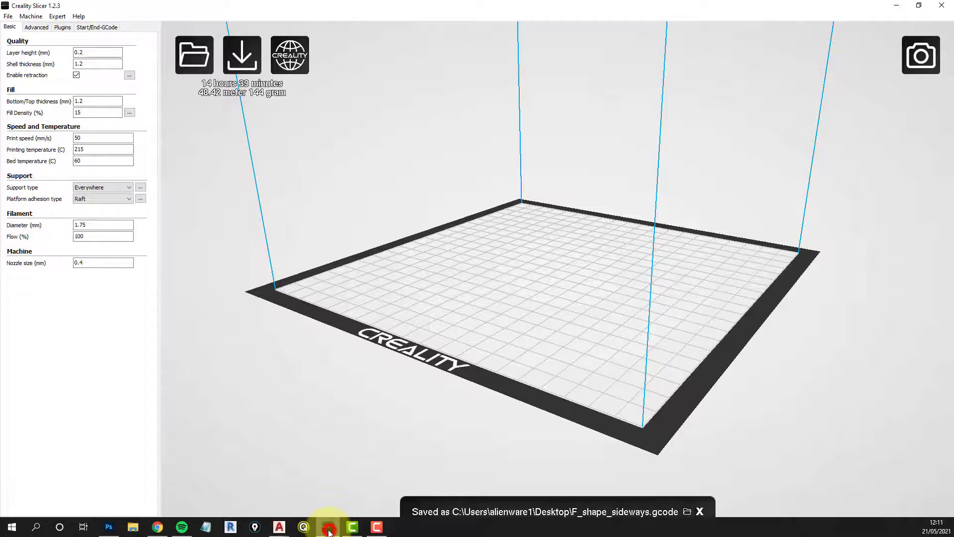
left_click(198, 64)
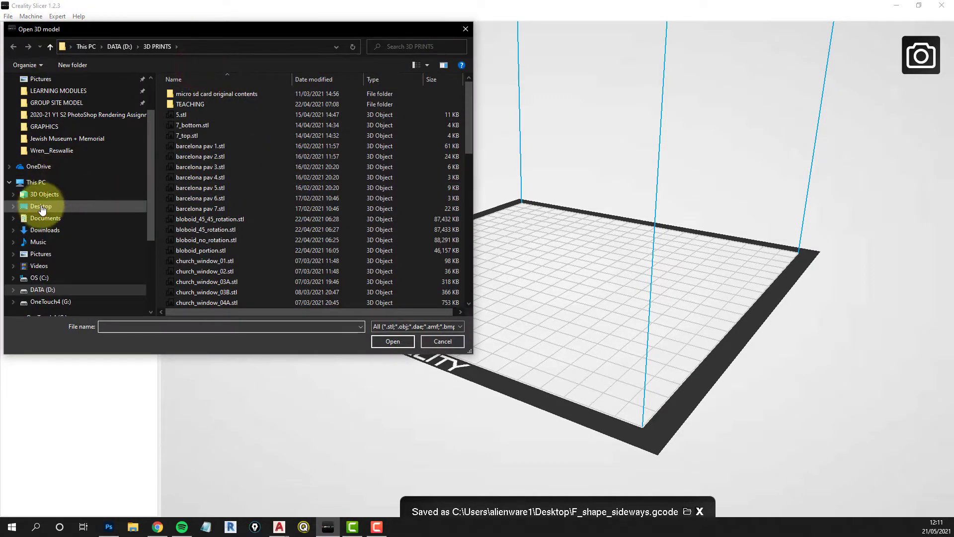
left_click(41, 207)
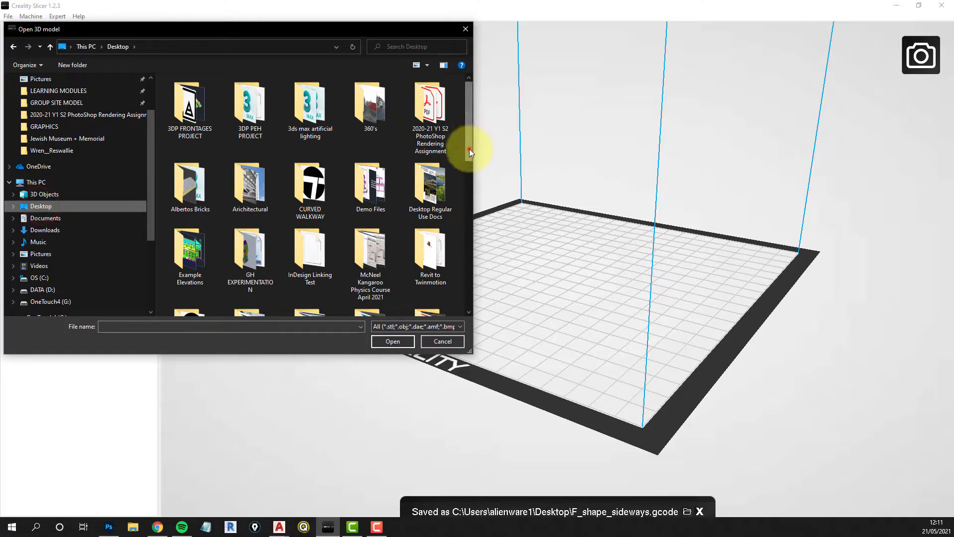
left_click_drag(469, 148, 466, 241)
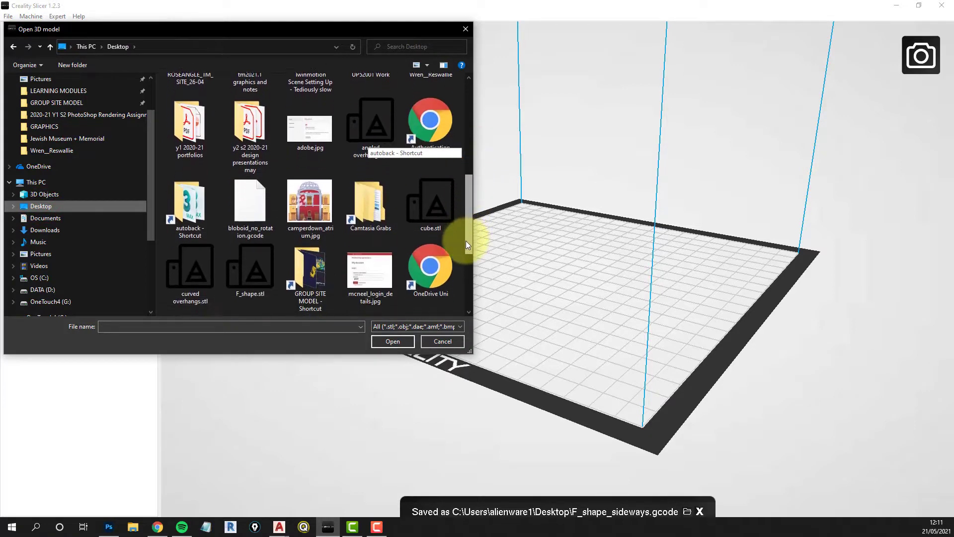
left_click(430, 204)
left_click(393, 340)
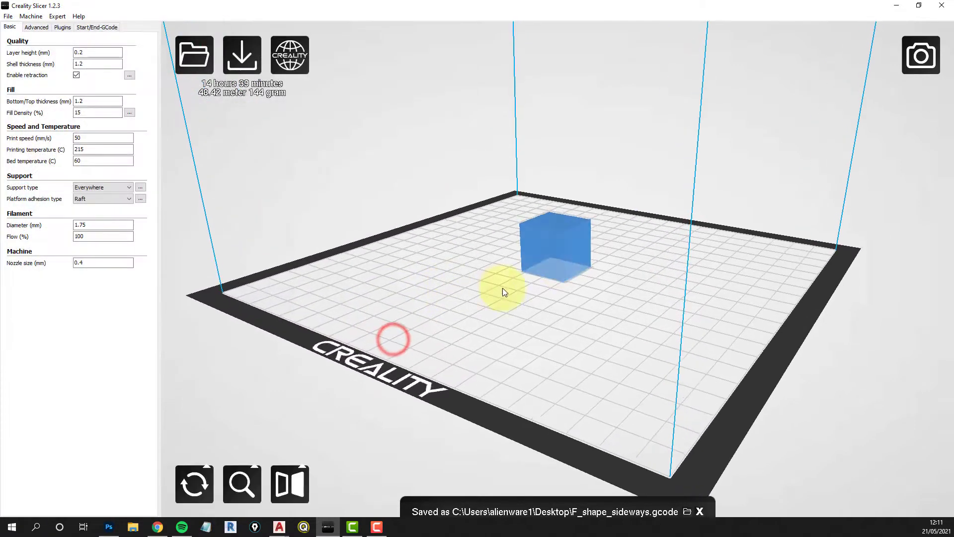
right_click_drag(552, 251, 633, 217)
Step: Switch to the Layers preview and scrub through the cube's raft, walls and infill, ending at layer 82
left_click(923, 76)
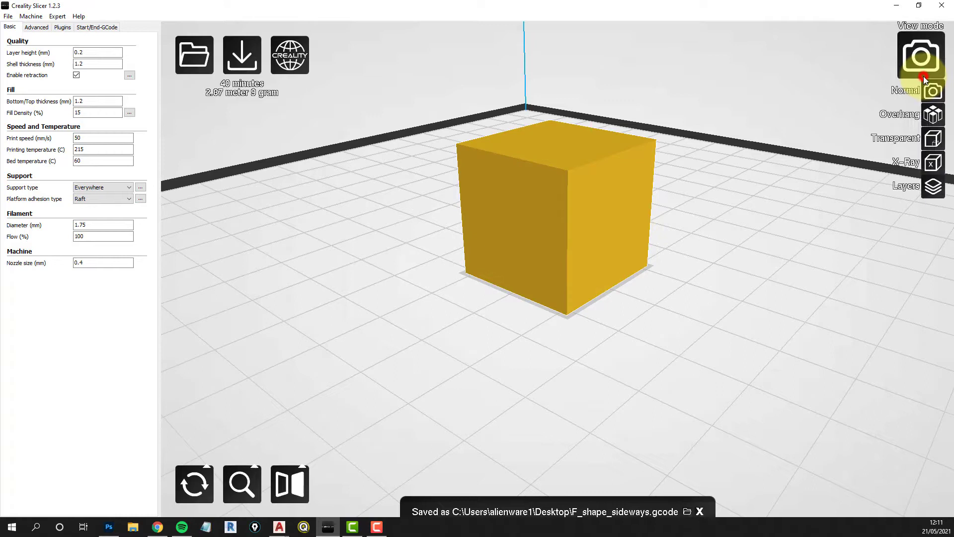
left_click(932, 188)
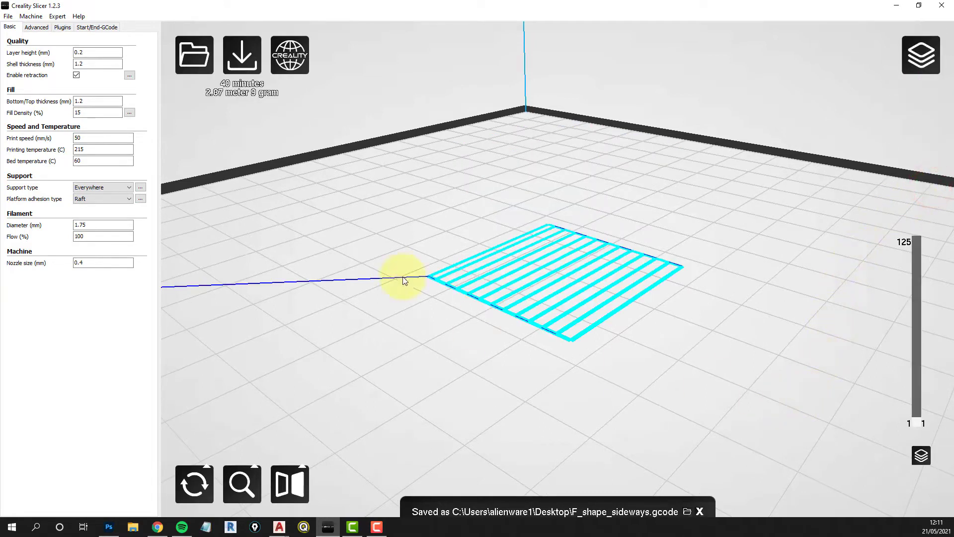
mouse_move(62, 209)
left_click_drag(917, 422, 951, 230)
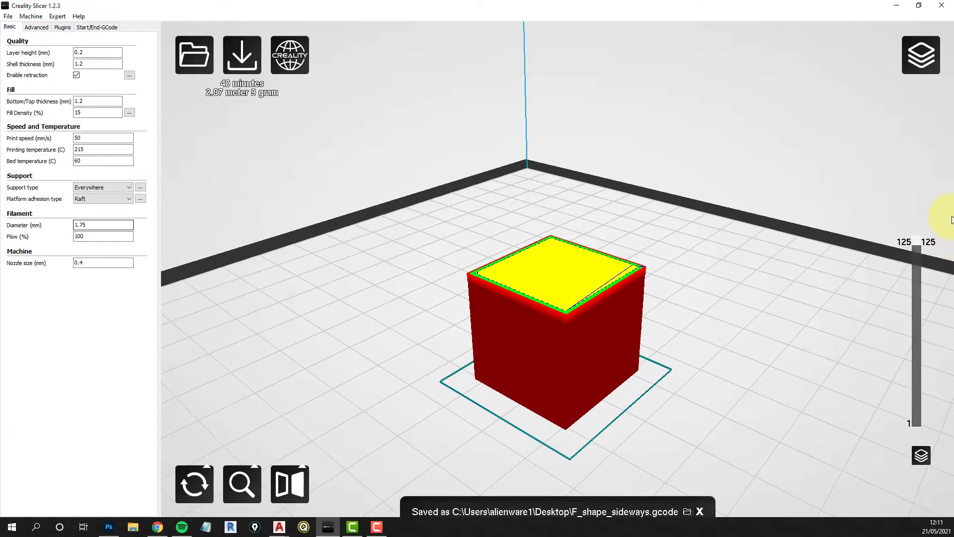
scroll(800, 340, "up", 3)
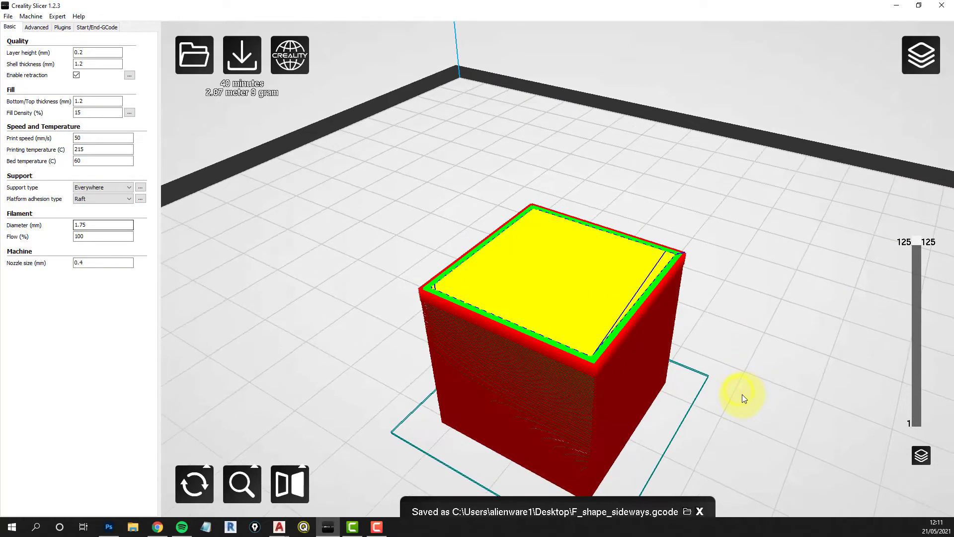
right_click_drag(737, 396, 693, 365)
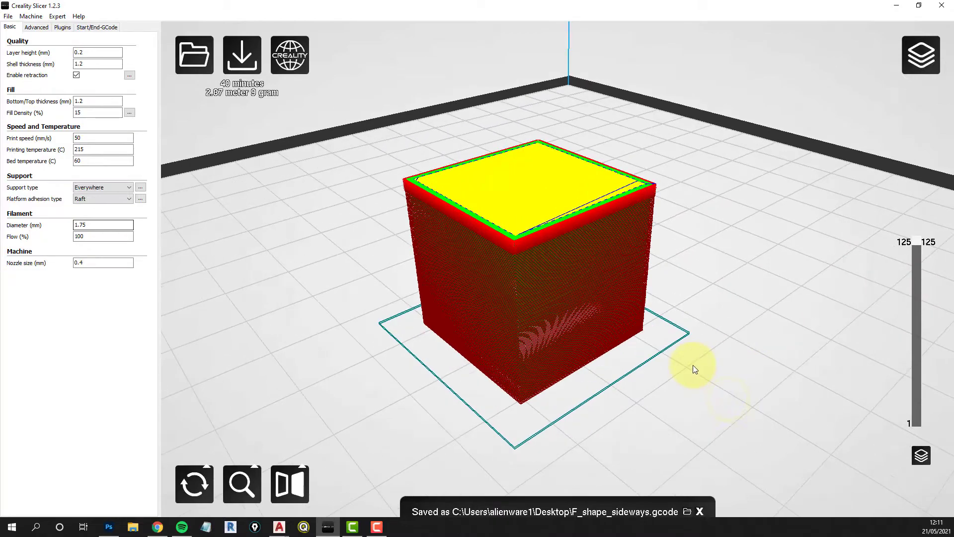
scroll(691, 366, "up", 3)
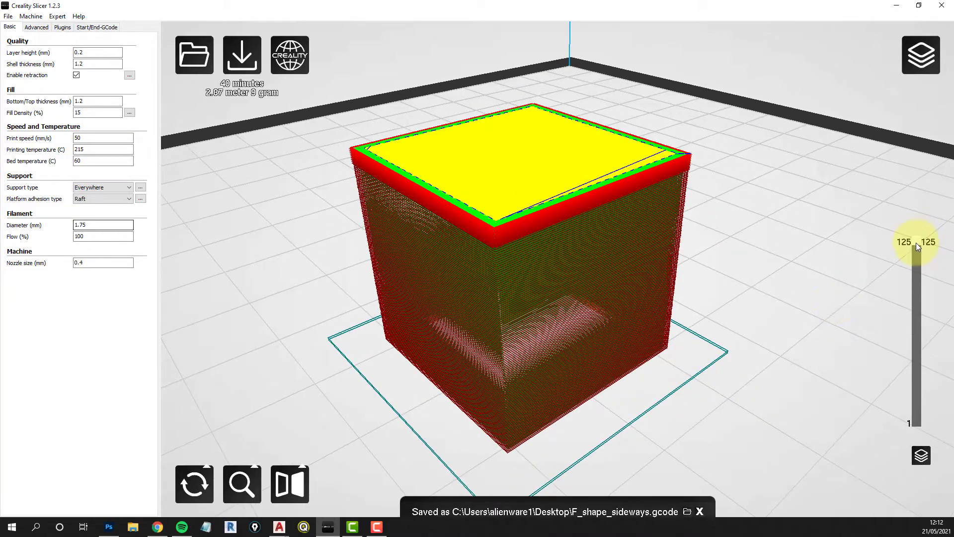
left_click_drag(918, 242, 931, 429)
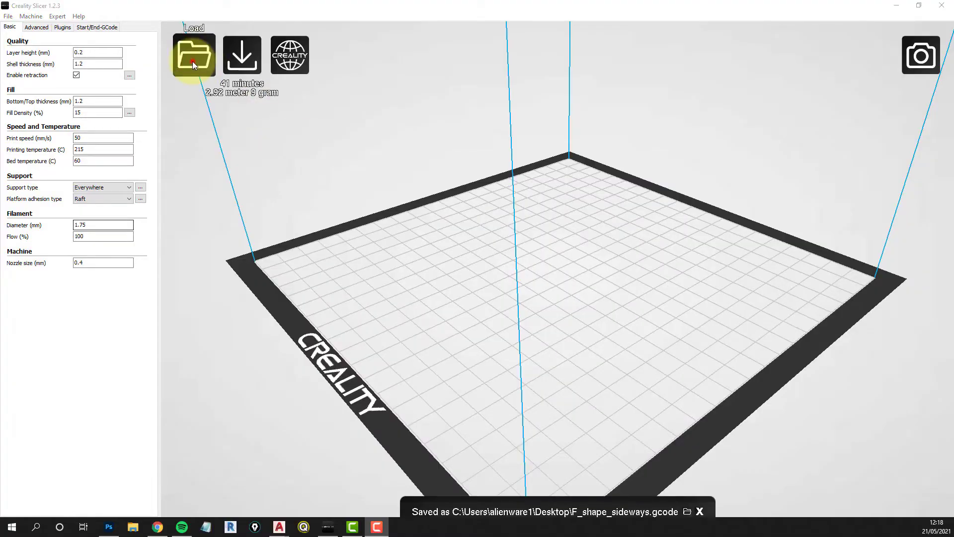
Step: Load F_shape.stl onto the build plate and orbit down to bed level around it
left_click(193, 61)
scroll(313, 229, "down", 5)
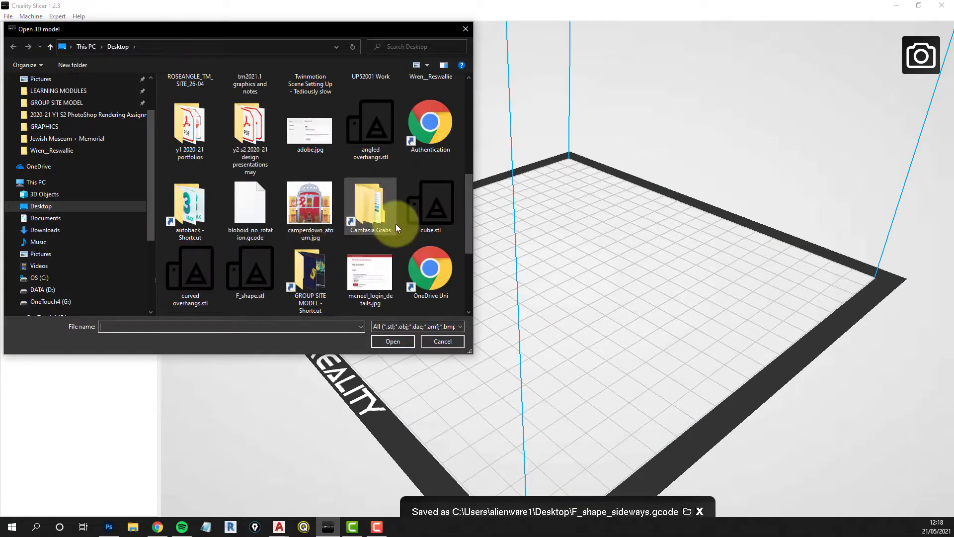
left_click(250, 271)
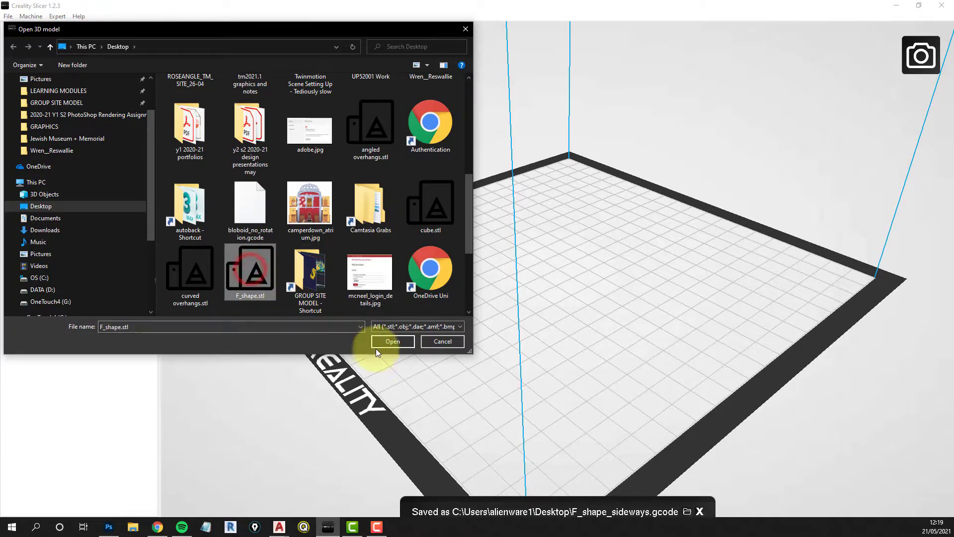
left_click(397, 341)
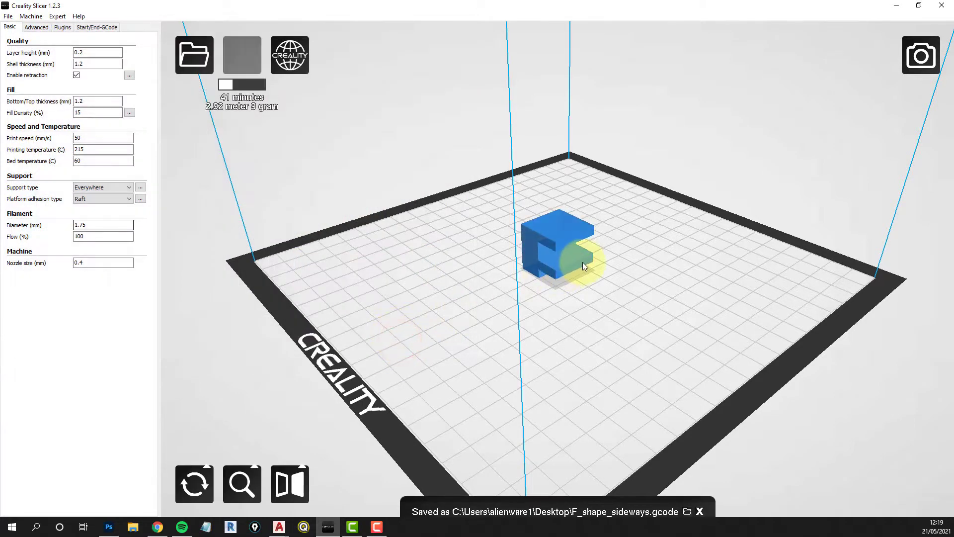
scroll(582, 261, "up", 3)
left_click(597, 315)
scroll(602, 309, "up", 3)
right_click_drag(603, 308, 642, 264)
scroll(641, 268, "up", 3)
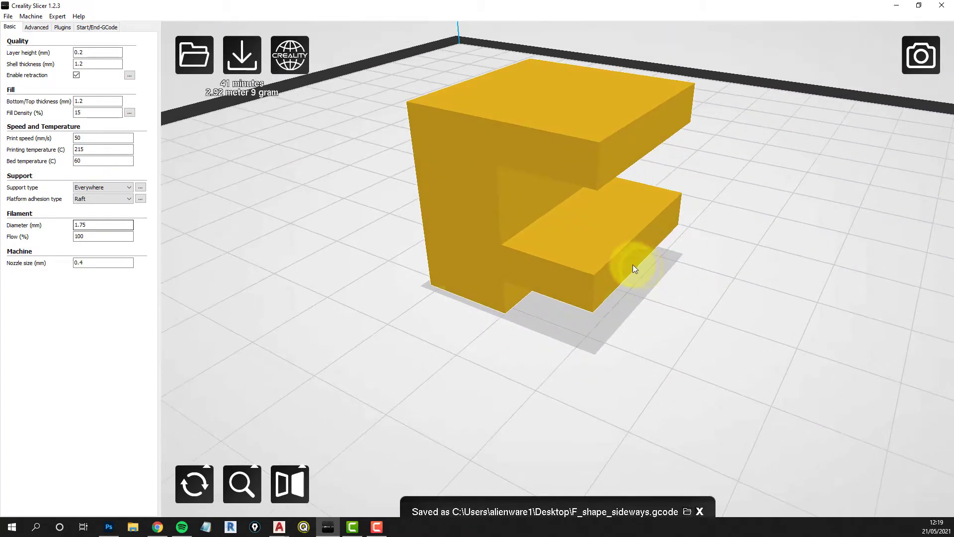
scroll(633, 269, "up", 2)
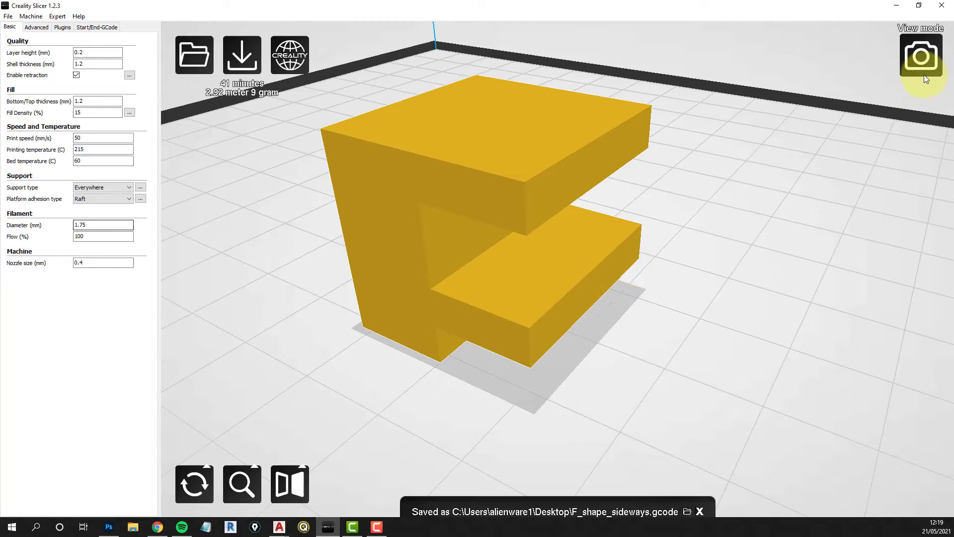
Step: Preview the F's sliced raft and layers, then return to the Normal solid view
mouse_move(923, 74)
left_click(934, 189)
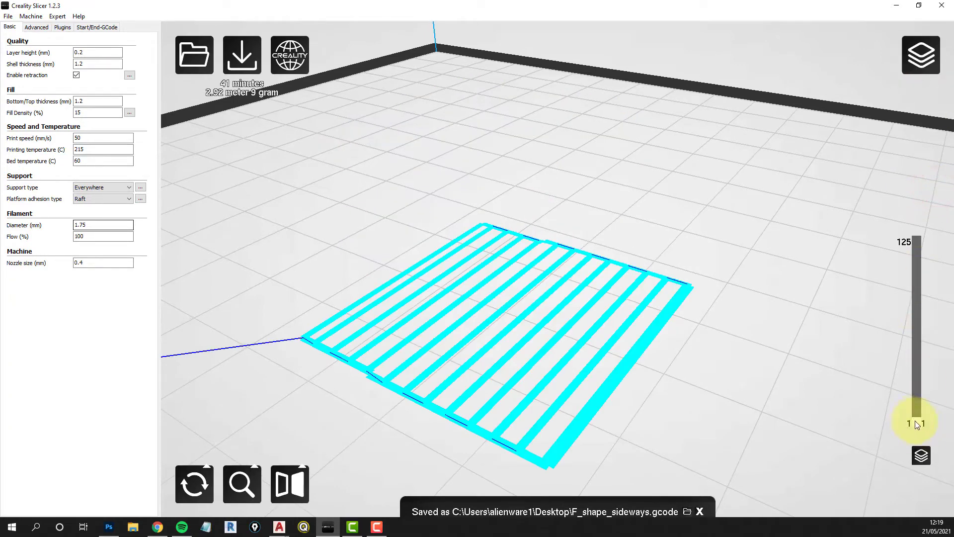
left_click_drag(915, 421, 911, 226)
right_click_drag(524, 388, 503, 346)
left_click(917, 71)
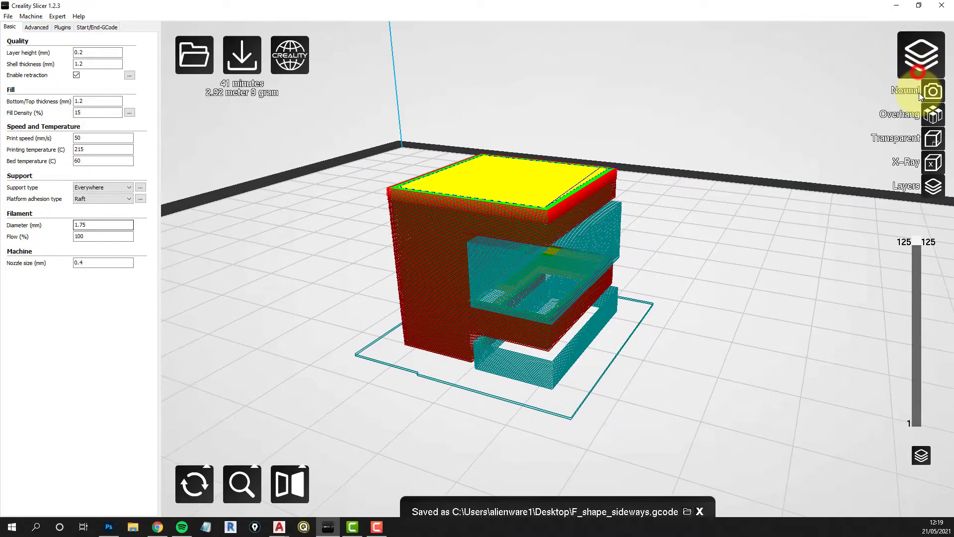
left_click(927, 93)
Step: Rotate the F model by 15 degrees and orbit around the build plate
left_click(442, 299)
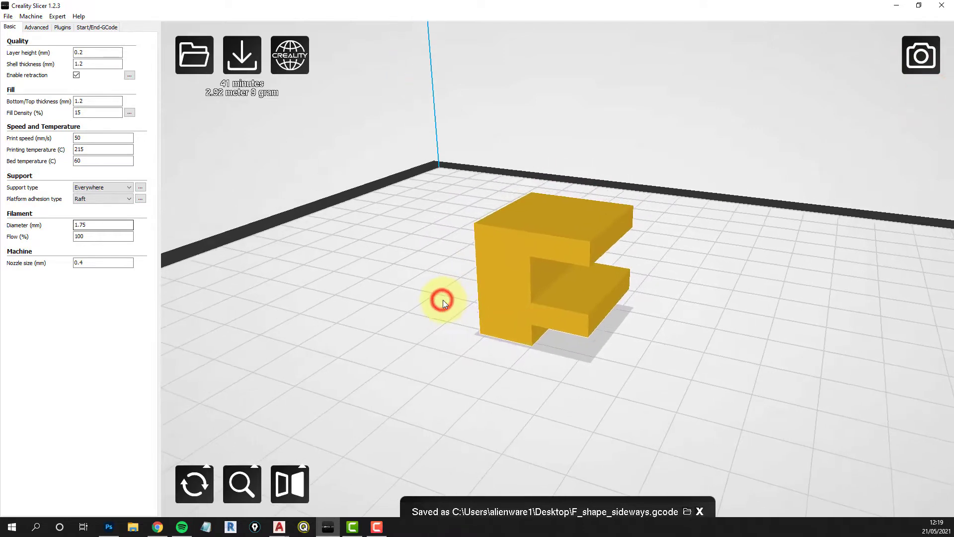
left_click(199, 491)
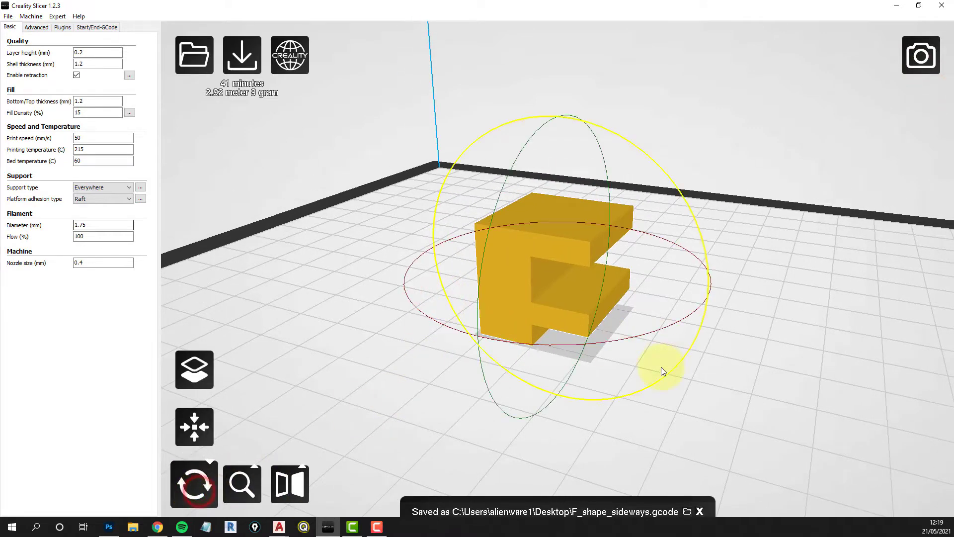
left_click_drag(674, 374, 645, 197)
right_click_drag(626, 317, 518, 330)
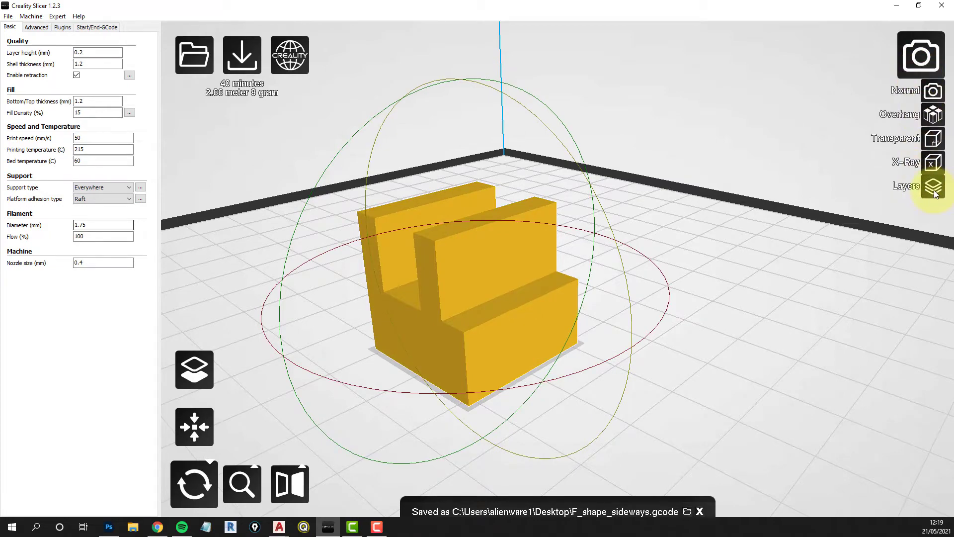
Step: Switch to the Layers preview showing the first raft layer, zooming in and out
left_click(934, 188)
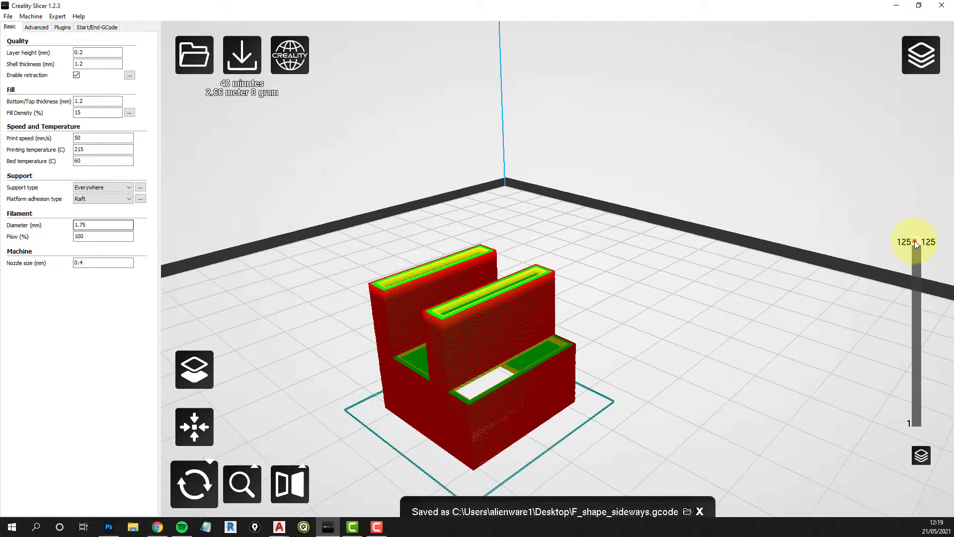
mouse_move(916, 244)
left_mouse_down()
mouse_move(916, 450)
mouse_move(913, 229)
left_mouse_up()
scroll(467, 335, "up", 2)
scroll(529, 367, "down", 5)
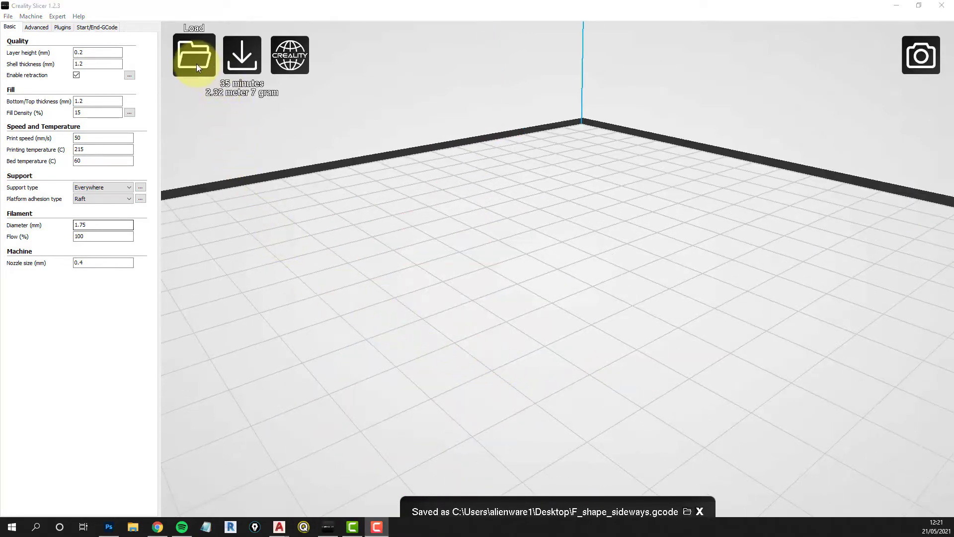
Step: Load the angled overhangs model onto the bed and view it from overhead
left_click(194, 56)
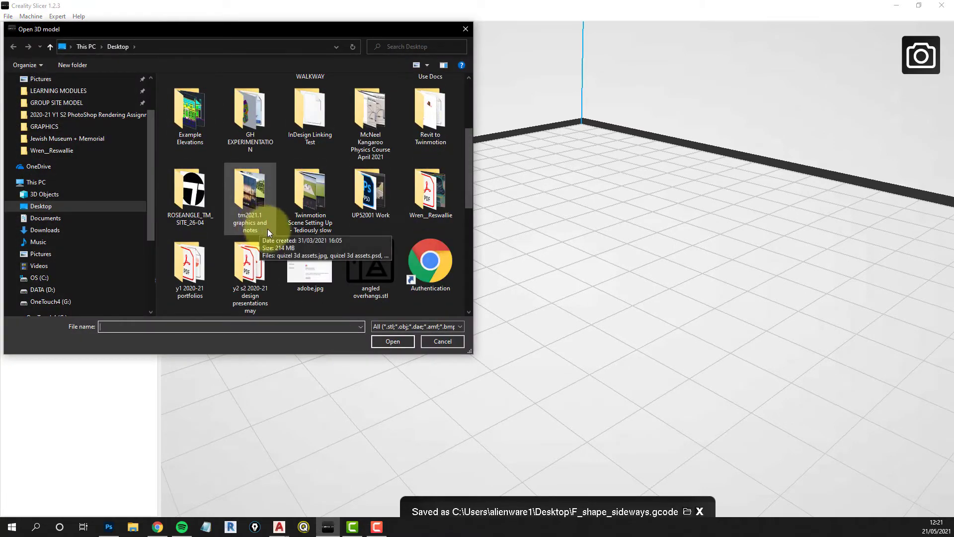
left_click(392, 341)
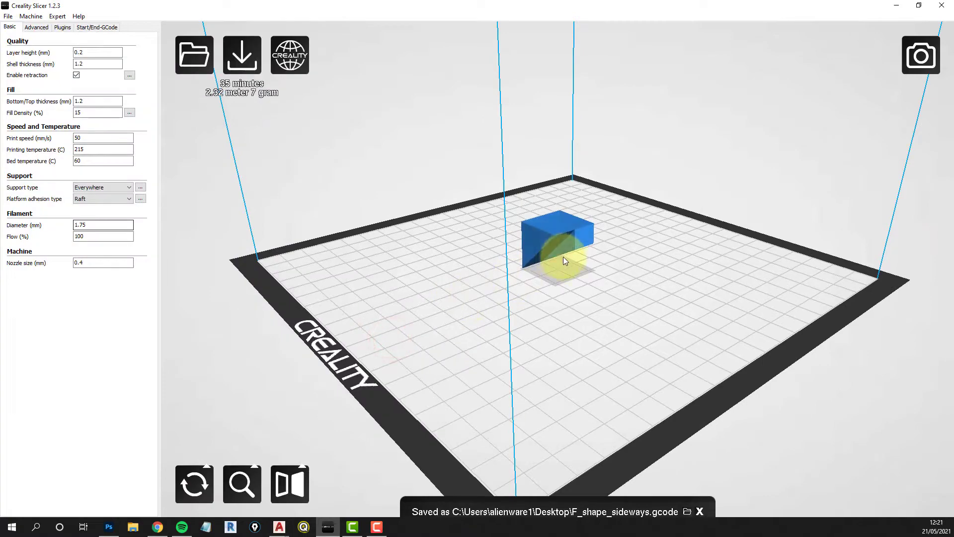
left_click(562, 256)
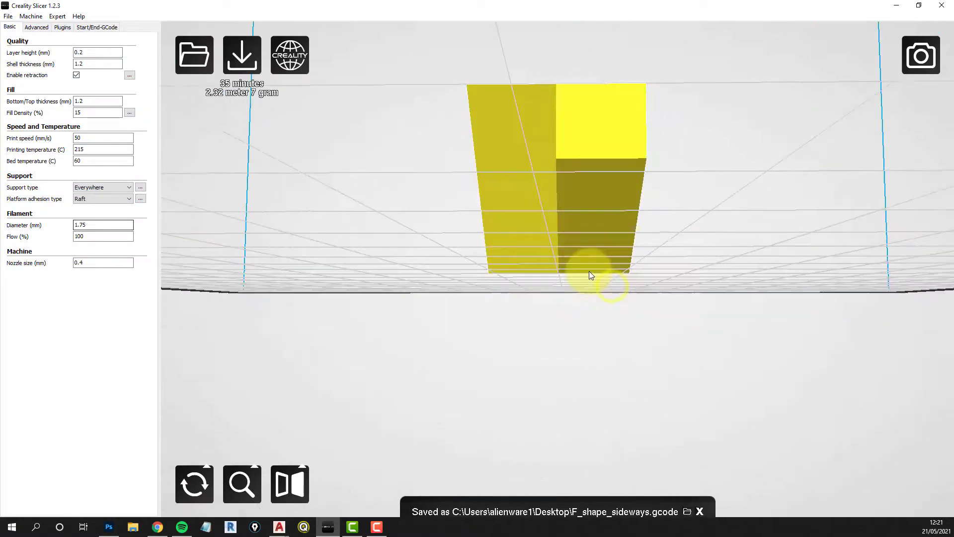
right_click_drag(589, 270, 602, 293)
Step: Preview its sliced layers up to layer 21 and inspect the support from a low side view
left_click(926, 77)
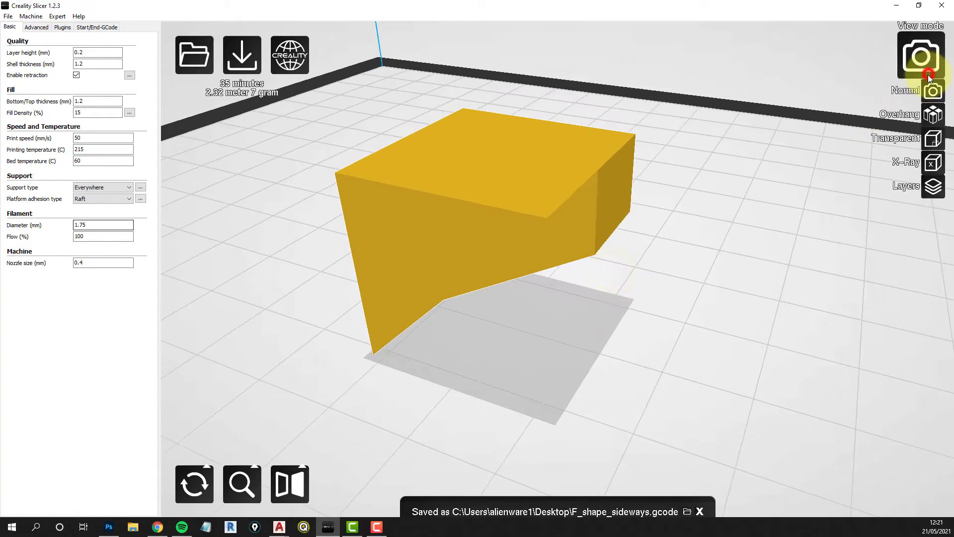
left_click(929, 186)
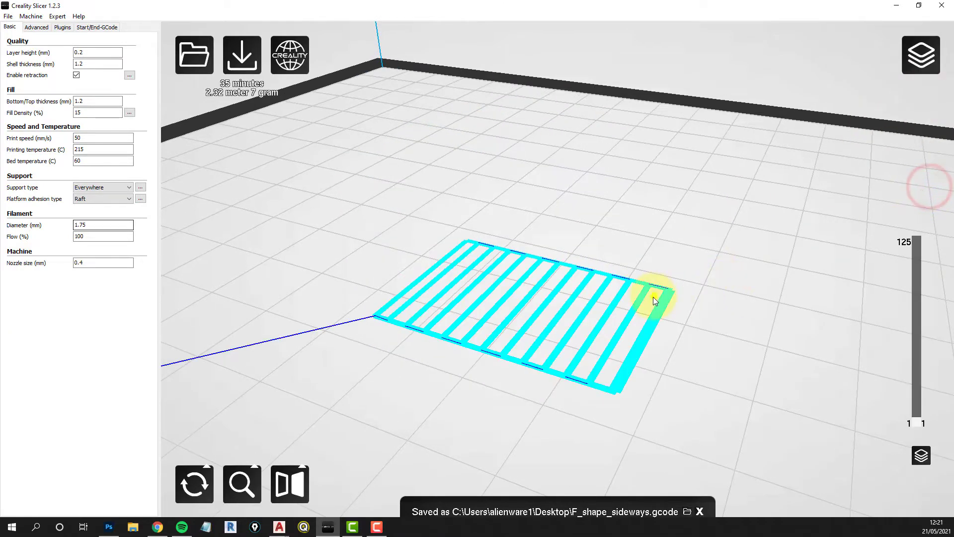
right_click_drag(653, 296, 623, 306)
left_click_drag(917, 423, 906, 231)
right_click_drag(535, 414, 526, 369)
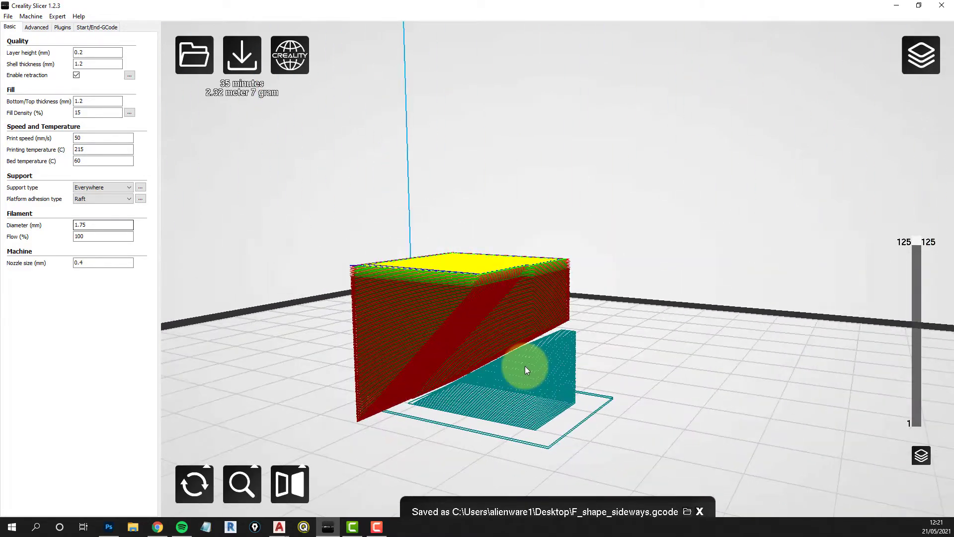
left_click(921, 72)
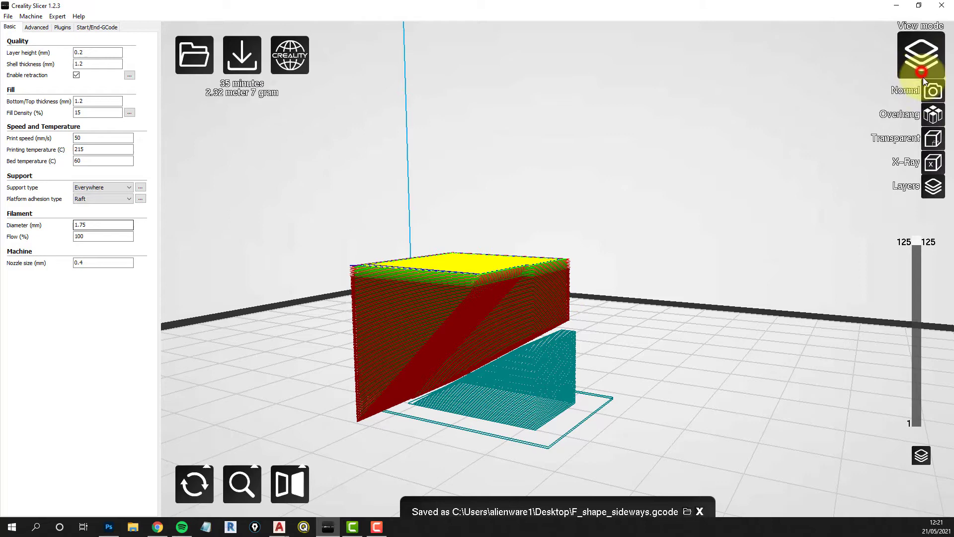
Step: Back in Normal view, rotate the angled overhangs model 90 degrees onto its side
left_click(929, 96)
left_click(451, 345)
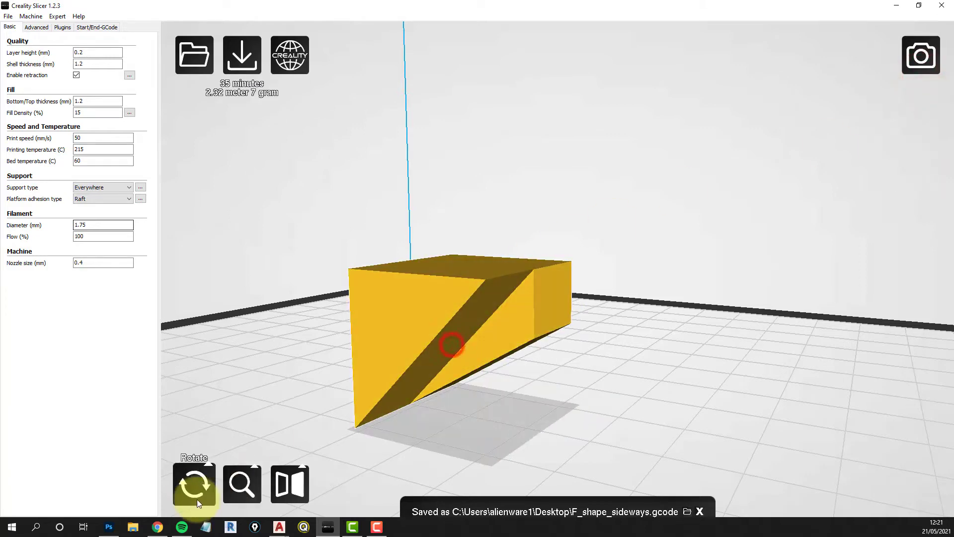
left_click(195, 495)
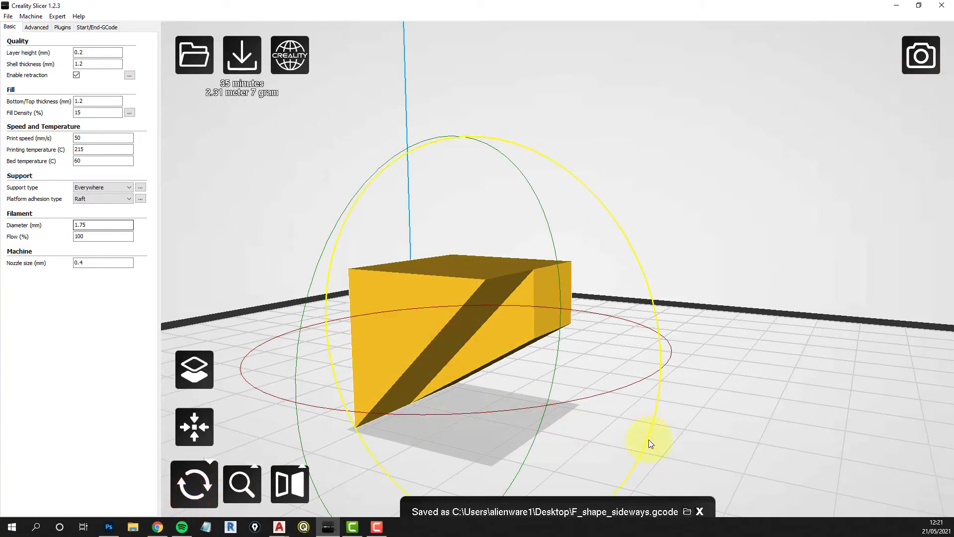
left_click_drag(649, 439, 552, 99)
right_click_drag(544, 208, 652, 251)
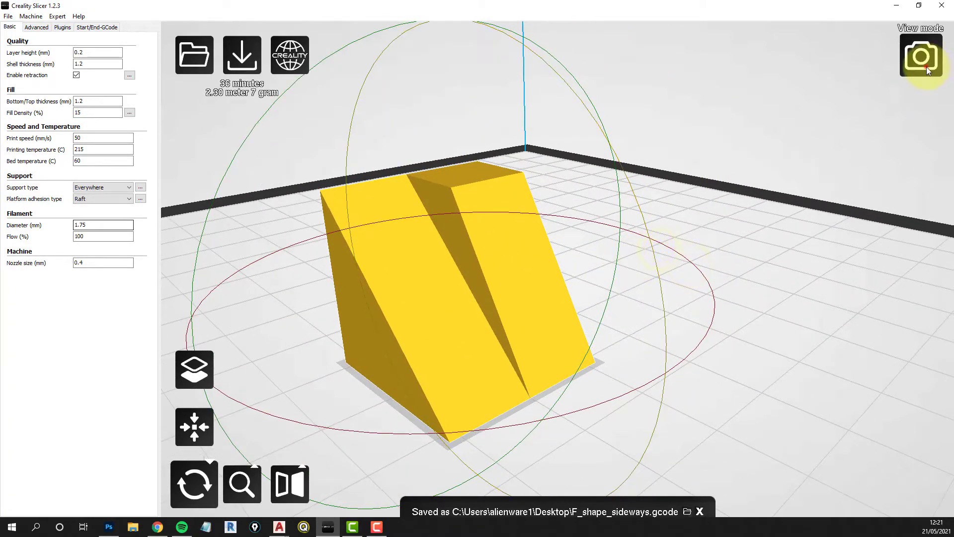
Step: Preview the rotated model as sliced layers up to layer 27
left_click(934, 189)
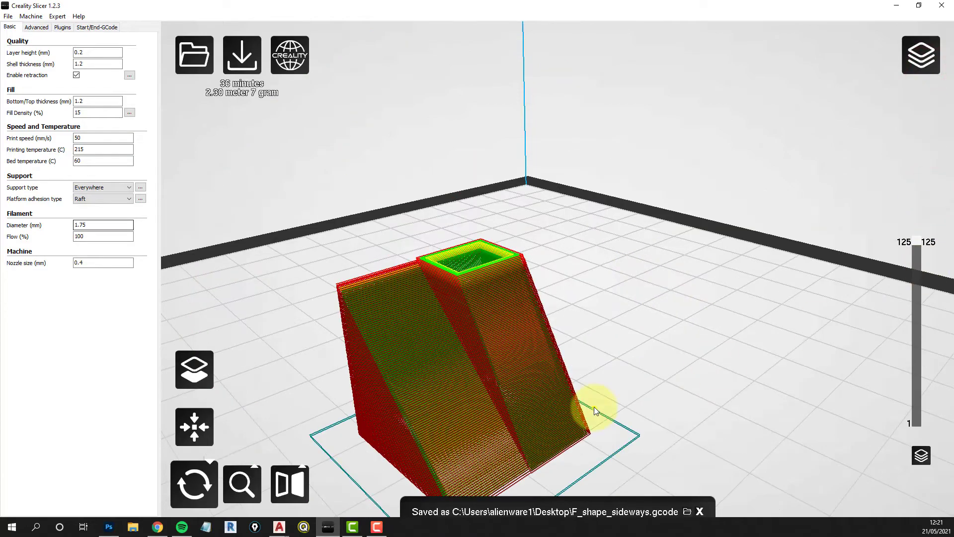
scroll(595, 406, "down", 5)
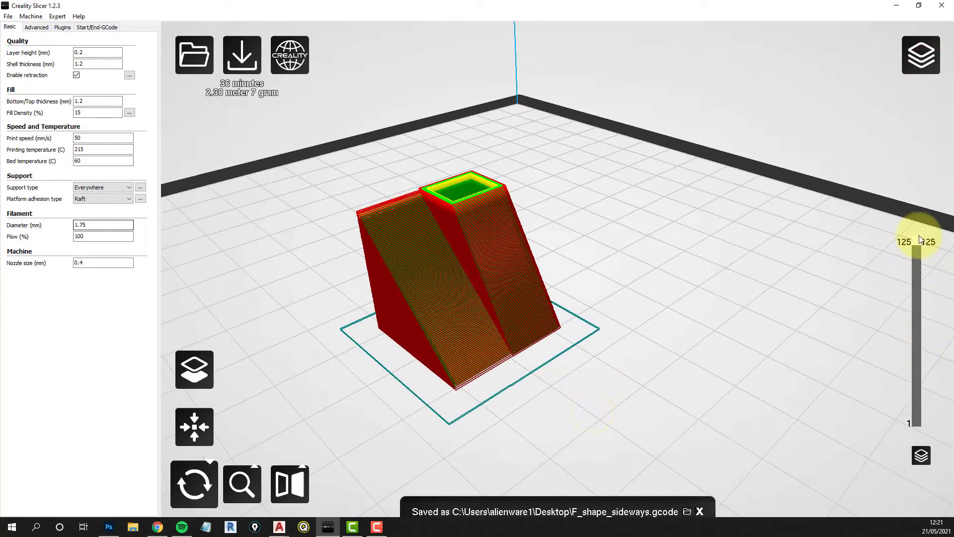
left_click_drag(916, 241, 914, 220)
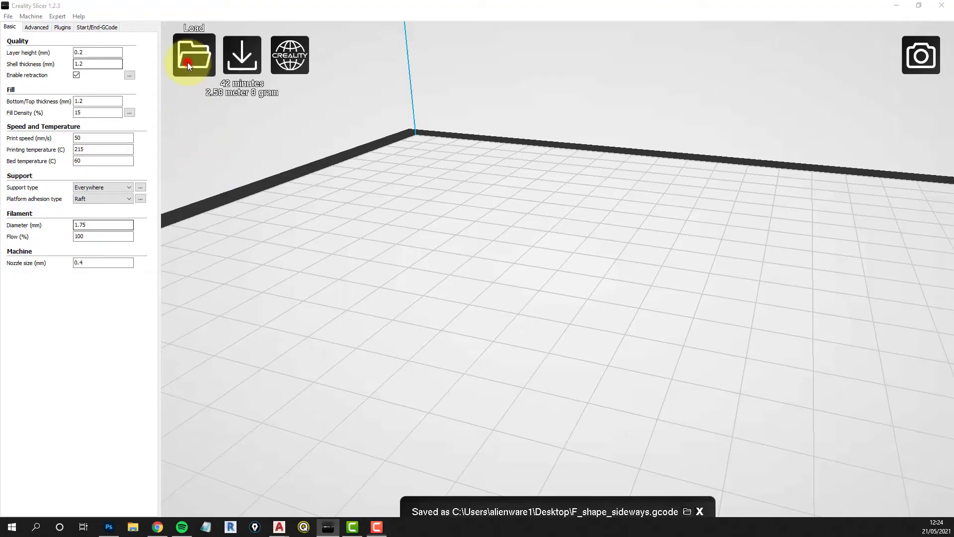
Step: Load curved overhangs.stl onto the bed and orbit to a close low side view
left_click(188, 64)
scroll(264, 223, "down", 5)
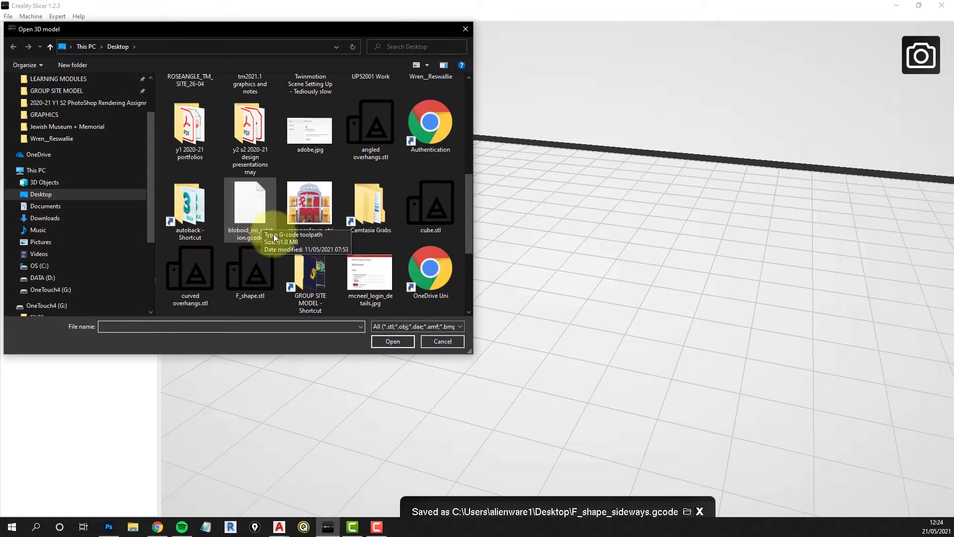
left_click(188, 269)
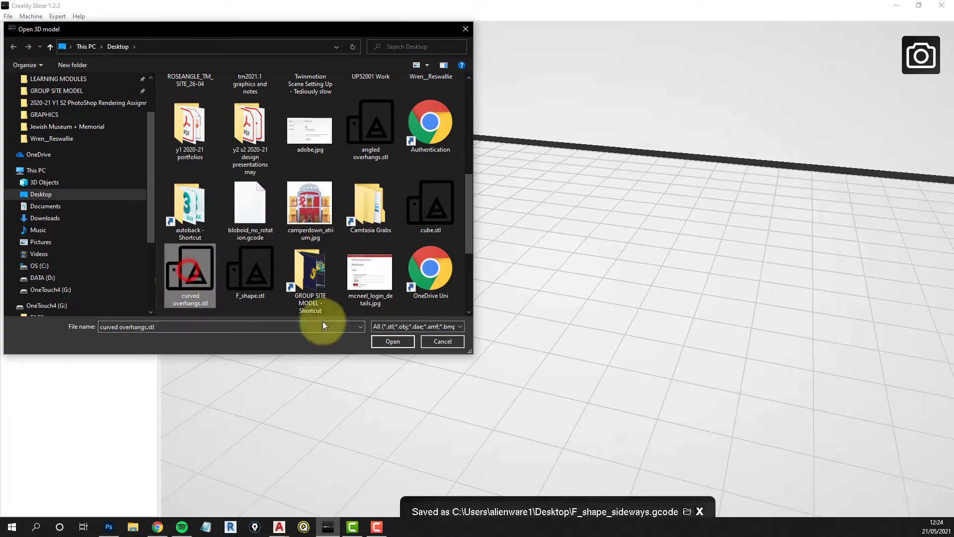
left_click(396, 342)
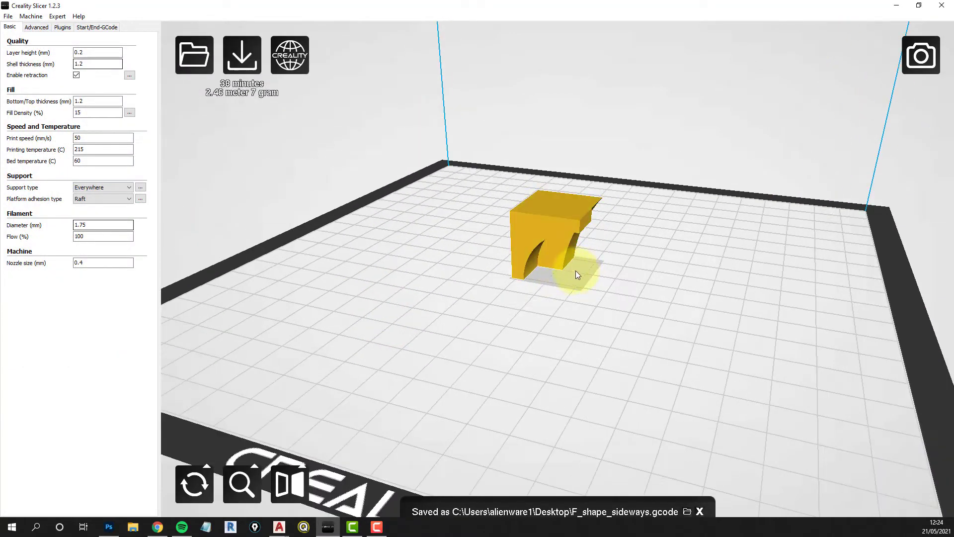
right_click_drag(576, 271, 579, 300)
scroll(558, 267, "up", 3)
Step: Preview its sliced layers at 19, the full height, layer 48, then the first layer
left_click(926, 74)
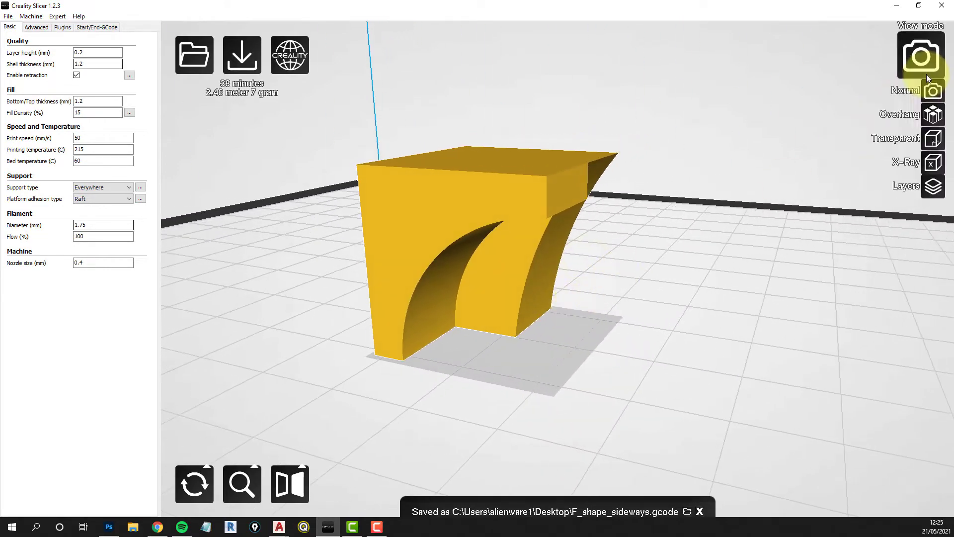
left_click(933, 187)
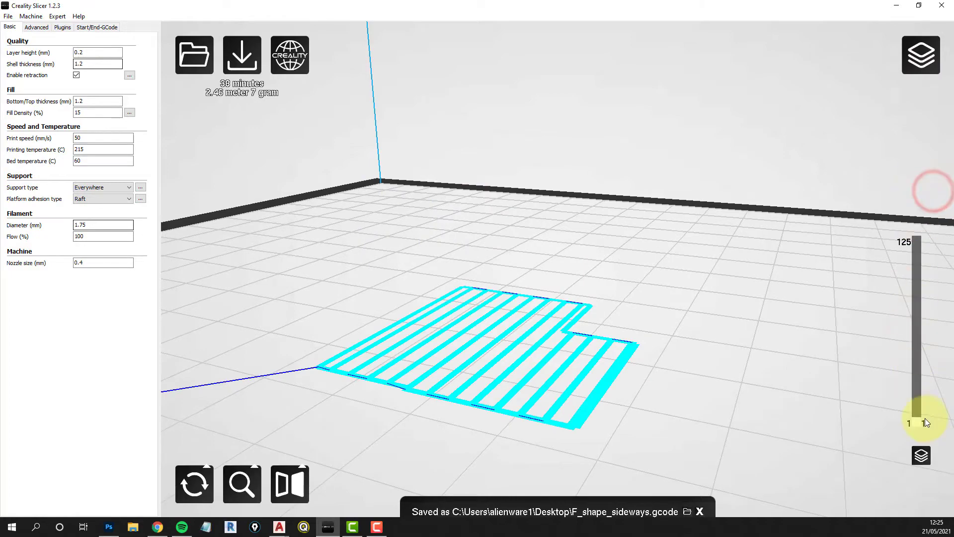
left_click_drag(917, 422, 908, 241)
mouse_move(639, 409)
right_mouse_down()
mouse_move(640, 400)
mouse_move(592, 404)
mouse_move(635, 407)
right_mouse_up()
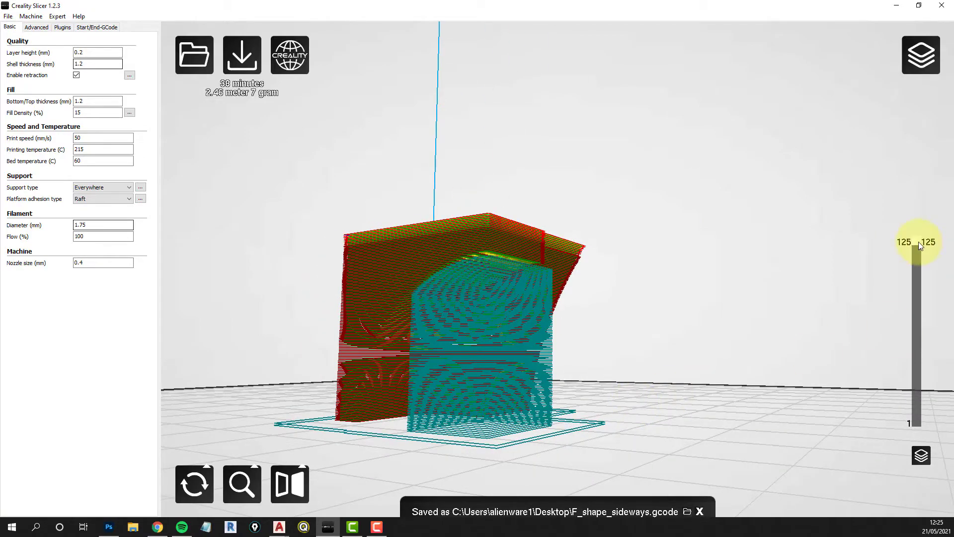
left_click_drag(918, 242, 916, 416)
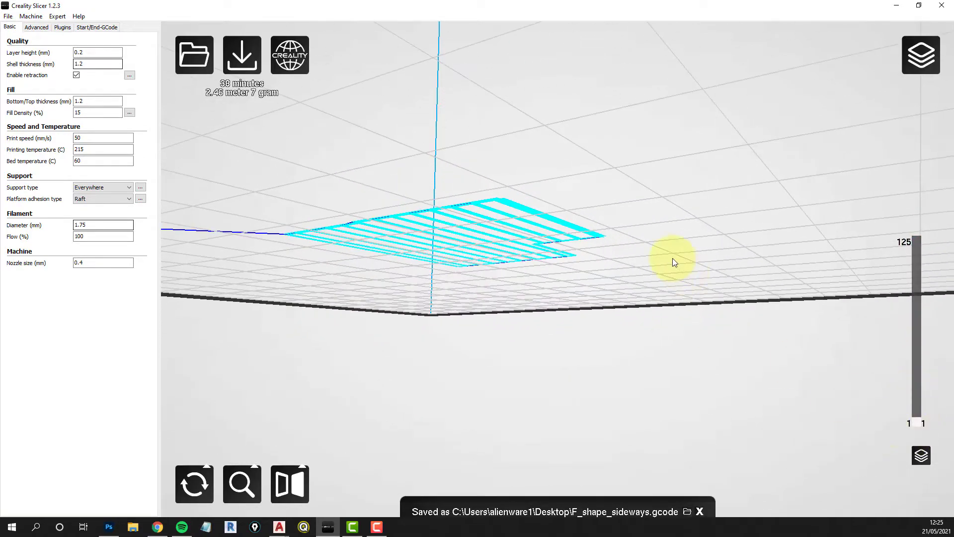
right_click_drag(672, 258, 672, 275)
scroll(672, 276, "down", 3)
left_click(916, 67)
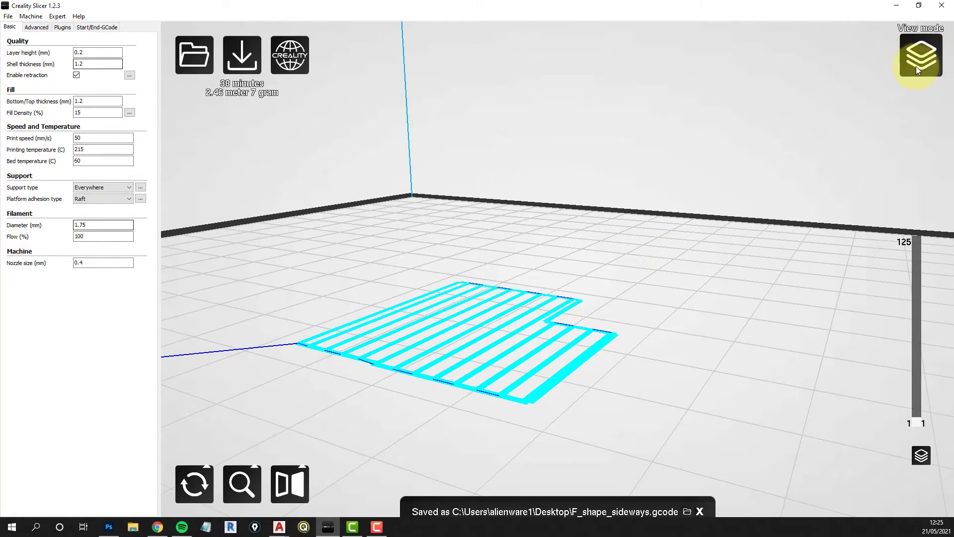
Step: In Normal view, rotate the curved overhangs model 90 degrees and view it from another angle
left_click(933, 94)
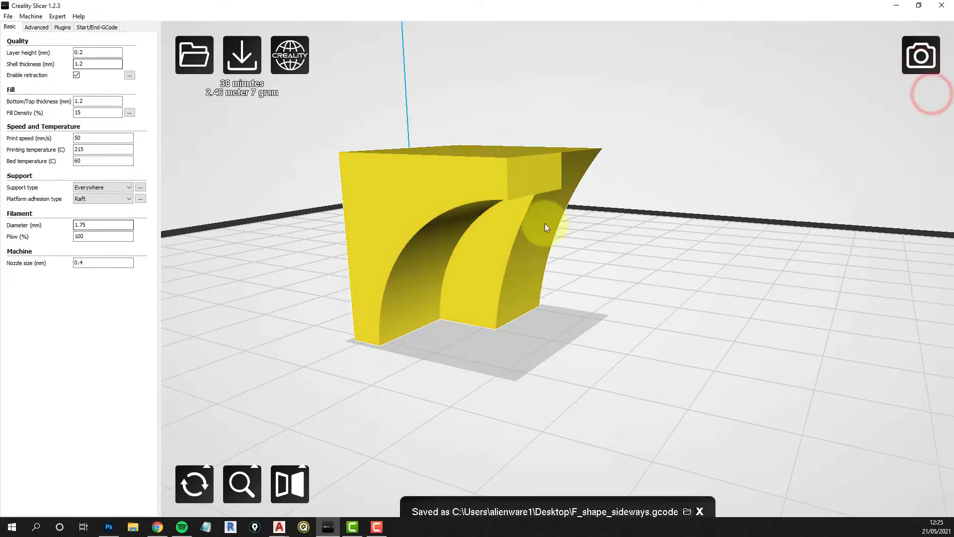
right_click_drag(411, 249, 470, 330)
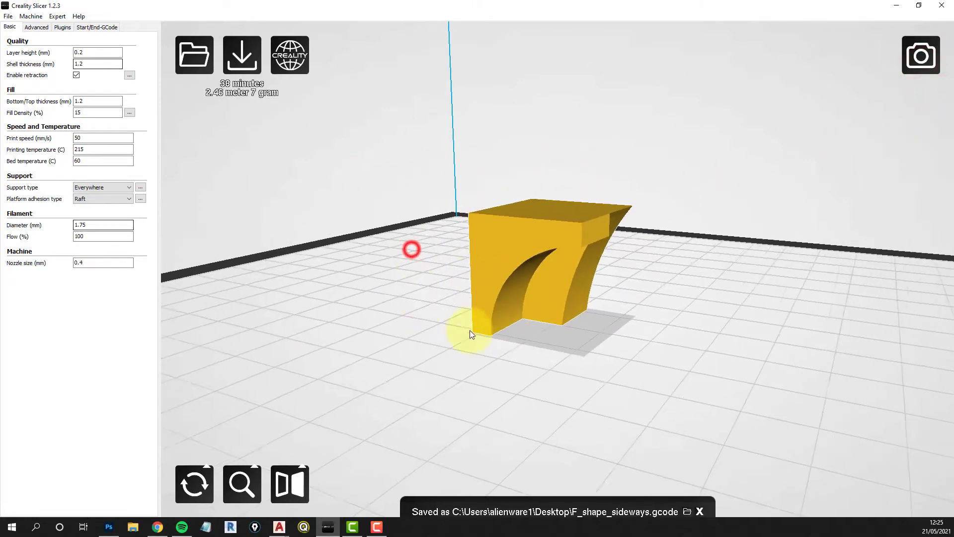
left_click(195, 484)
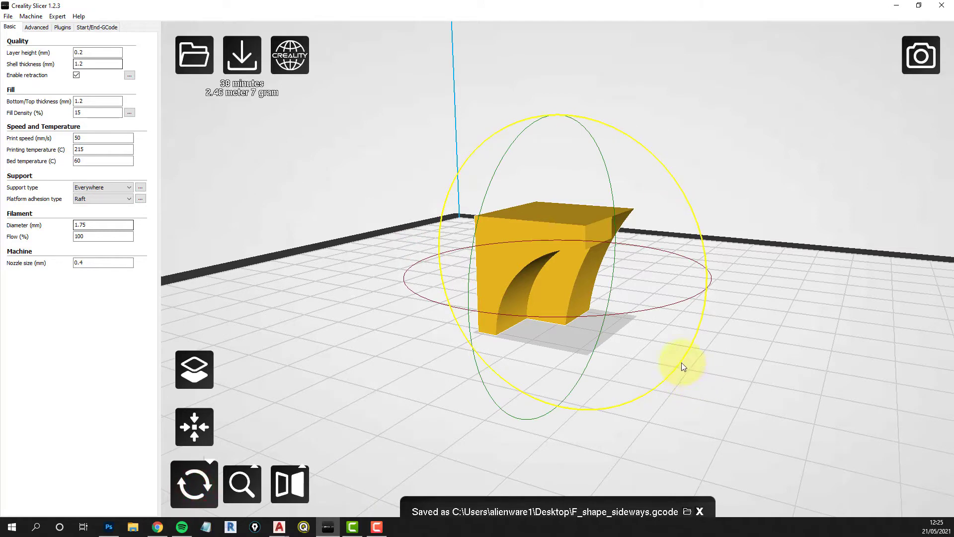
left_click_drag(682, 363, 657, 96)
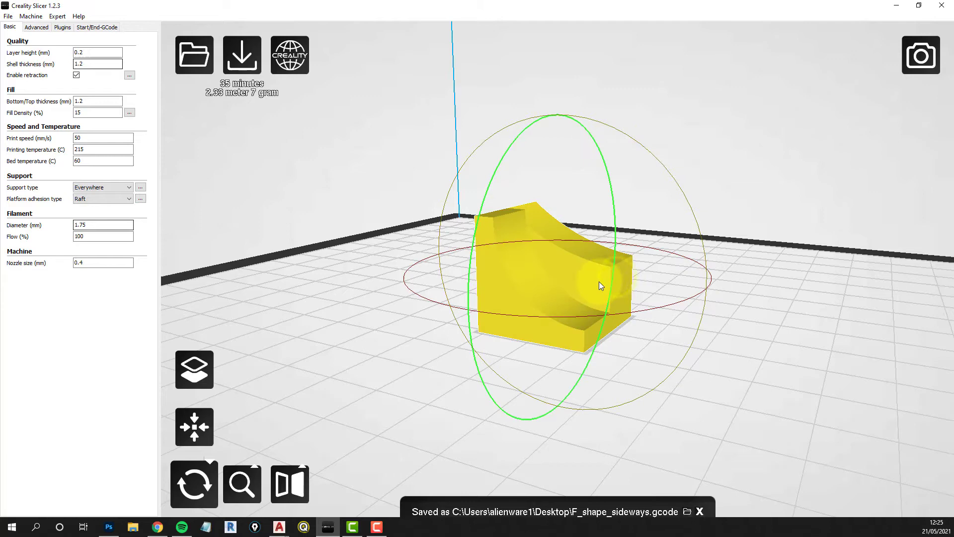
mouse_move(682, 298)
left_mouse_down()
mouse_move(665, 300)
mouse_move(682, 298)
left_mouse_up()
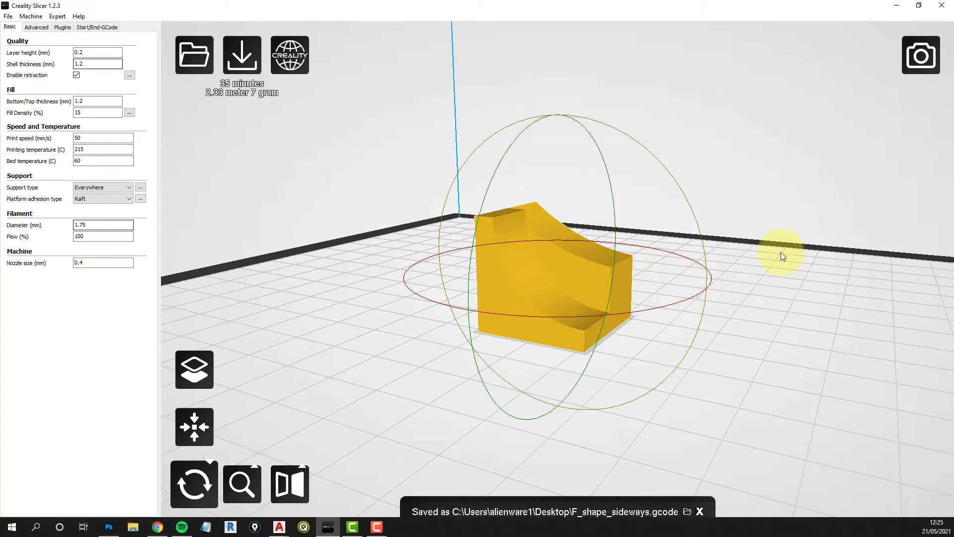
left_click_drag(780, 253, 622, 283)
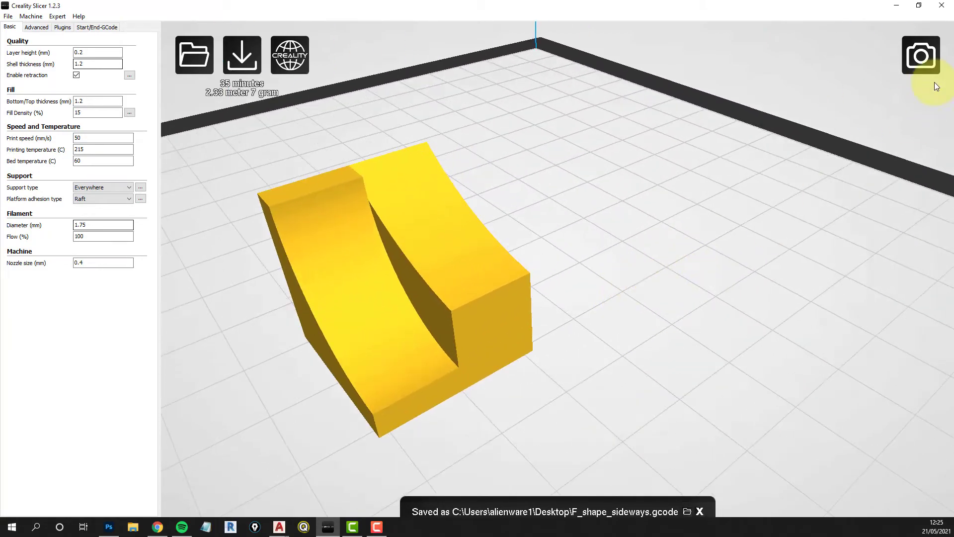
Step: Preview the first 32 sliced layers, then limit the view to the lower layers
left_click(913, 65)
left_click(931, 188)
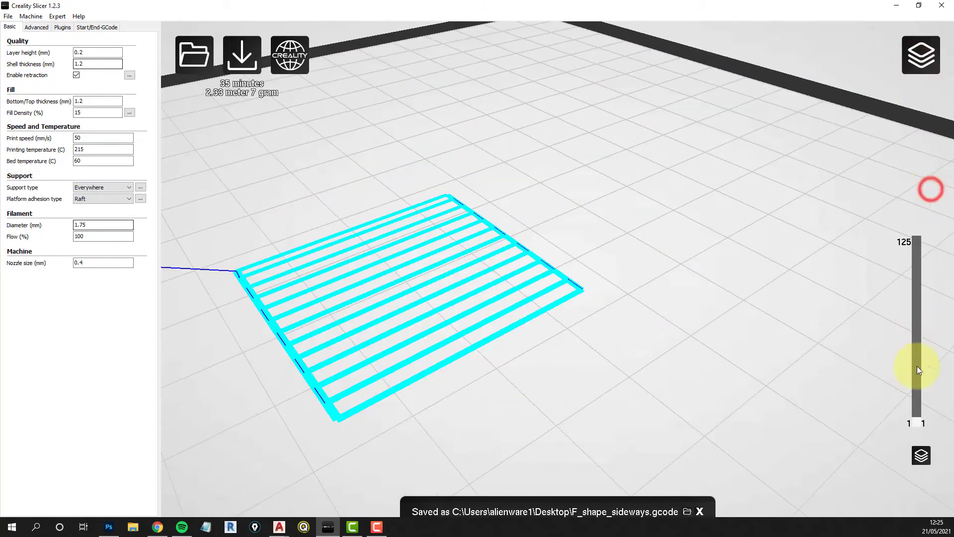
left_click_drag(918, 422, 936, 192)
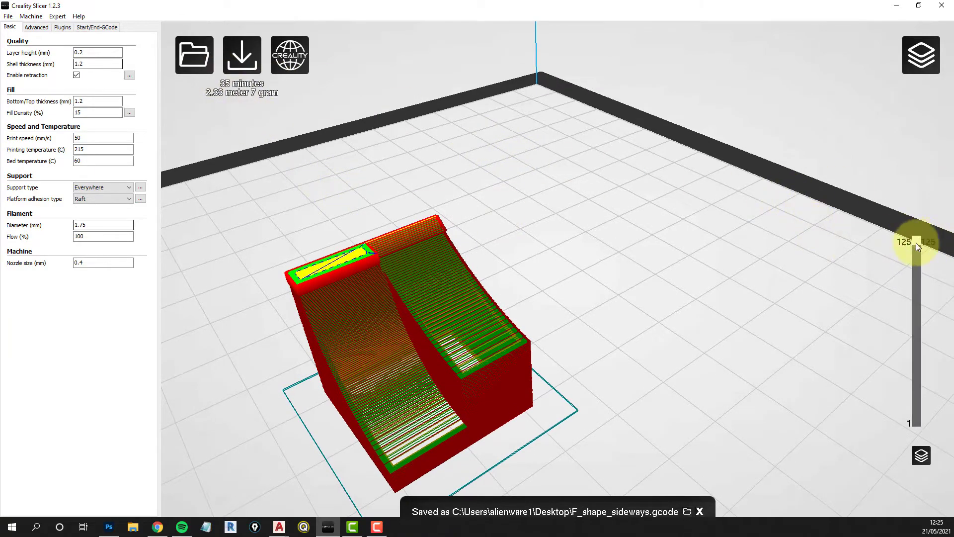
left_click_drag(917, 243, 921, 438)
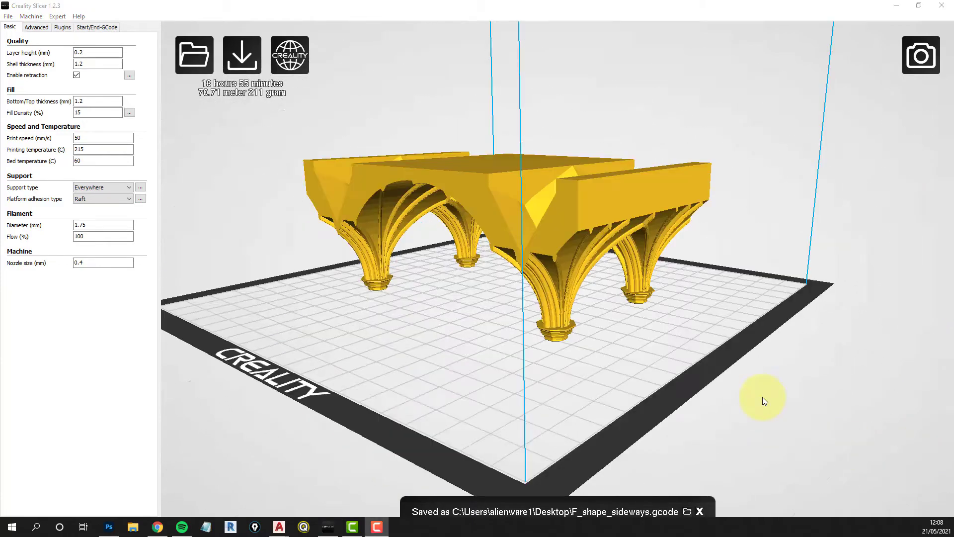
Step: Preview the vaulted ceiling's sliced layers, from the raft up to layer 210, orbiting underneath
mouse_move(452, 314)
right_mouse_down()
mouse_move(472, 297)
mouse_move(452, 320)
right_mouse_up()
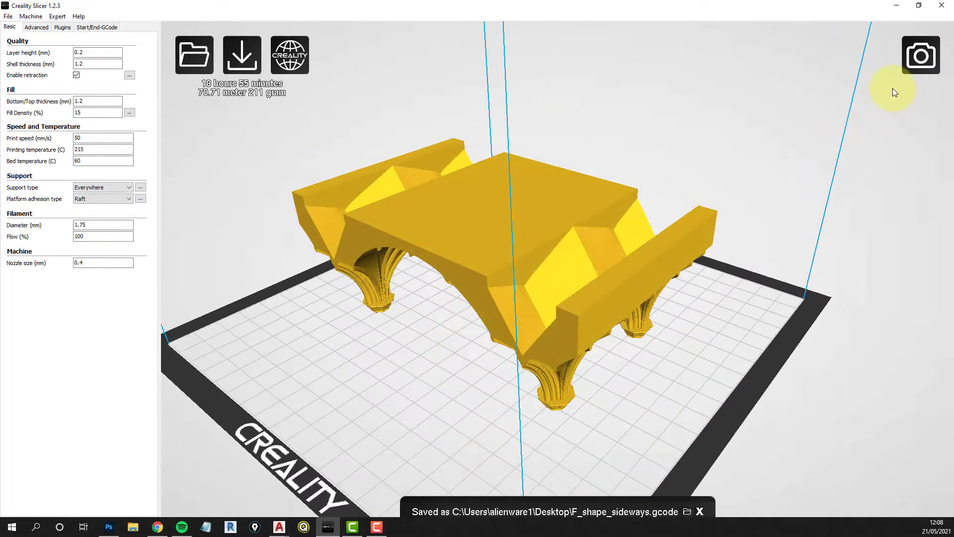
left_click(924, 67)
left_click(939, 193)
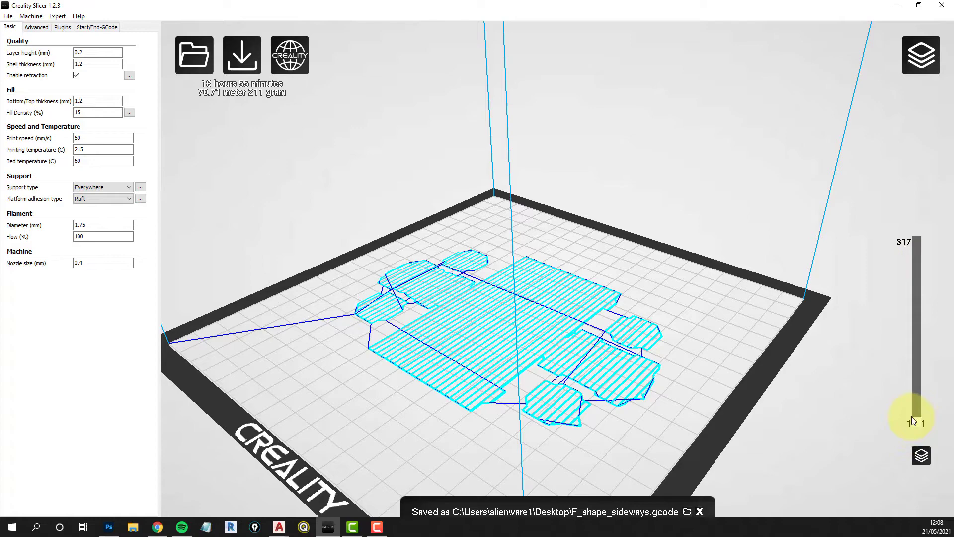
left_click_drag(916, 420, 901, 232)
right_click_drag(579, 382, 544, 376)
left_click_drag(919, 244, 918, 303)
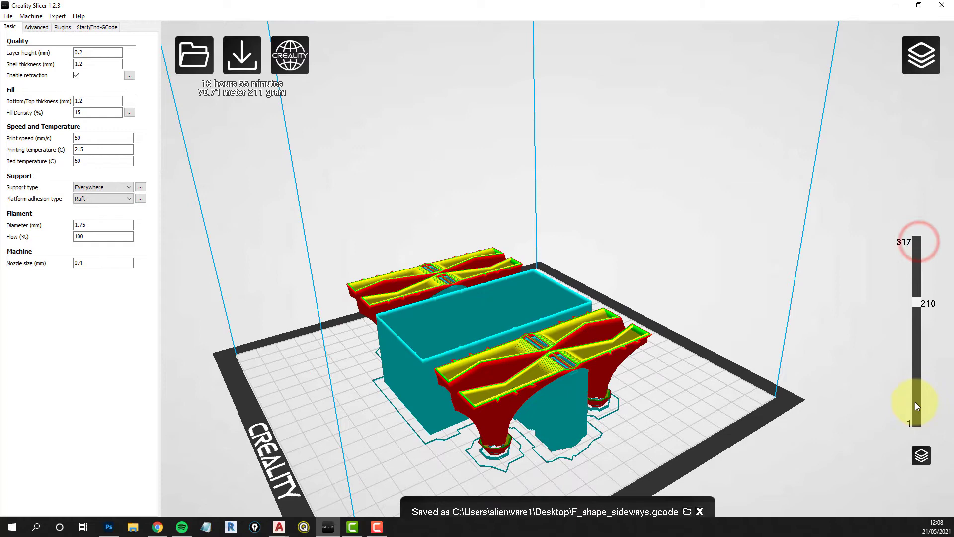
left_click(915, 420)
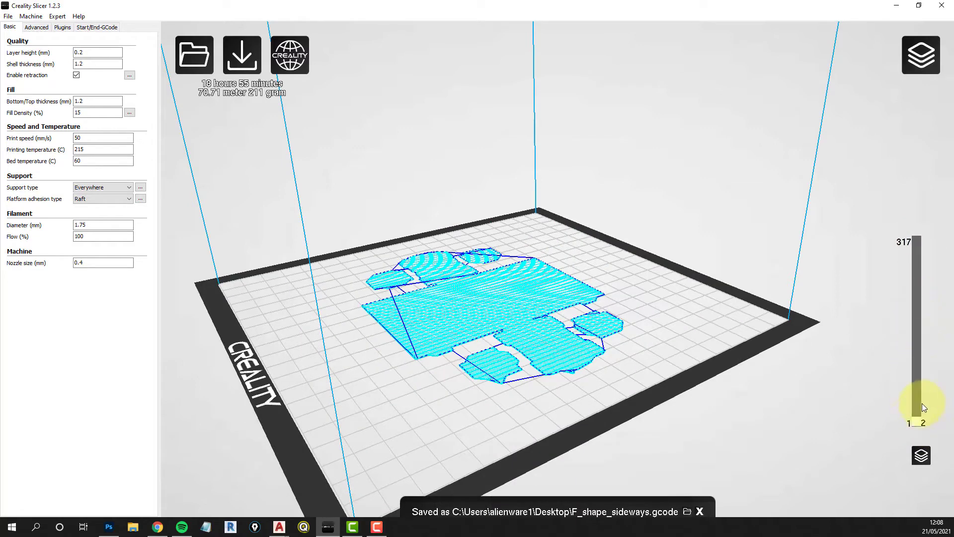
Step: Return the vaulted ceiling to the Normal solid view and select it
left_click(923, 70)
left_click(930, 94)
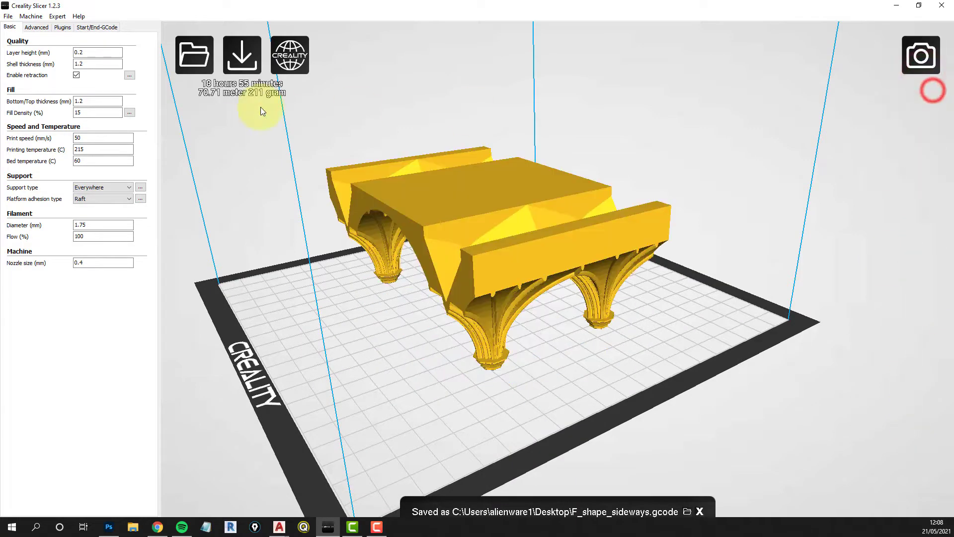
left_click(423, 187)
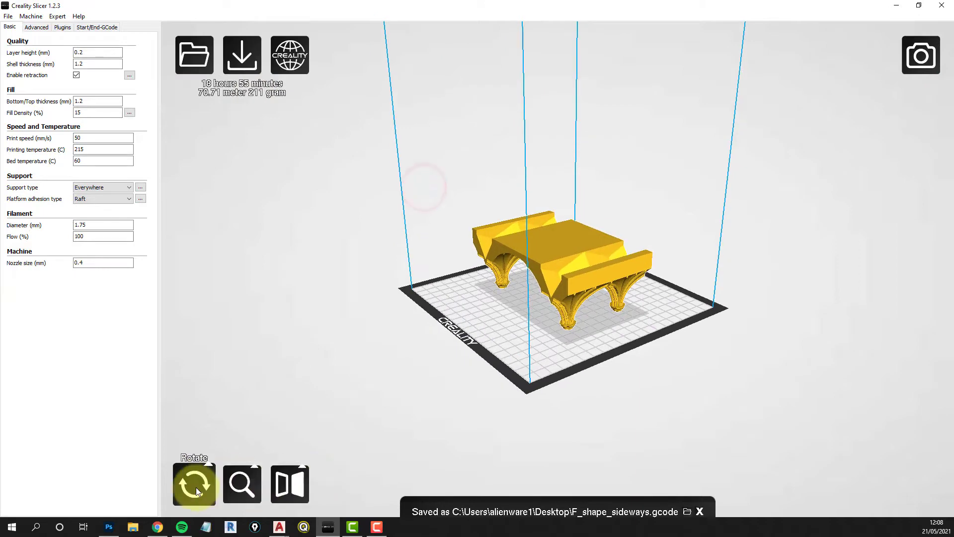
Step: Rotate the vaulted ceiling 180° so it sits upside down on the bed
left_click(196, 486)
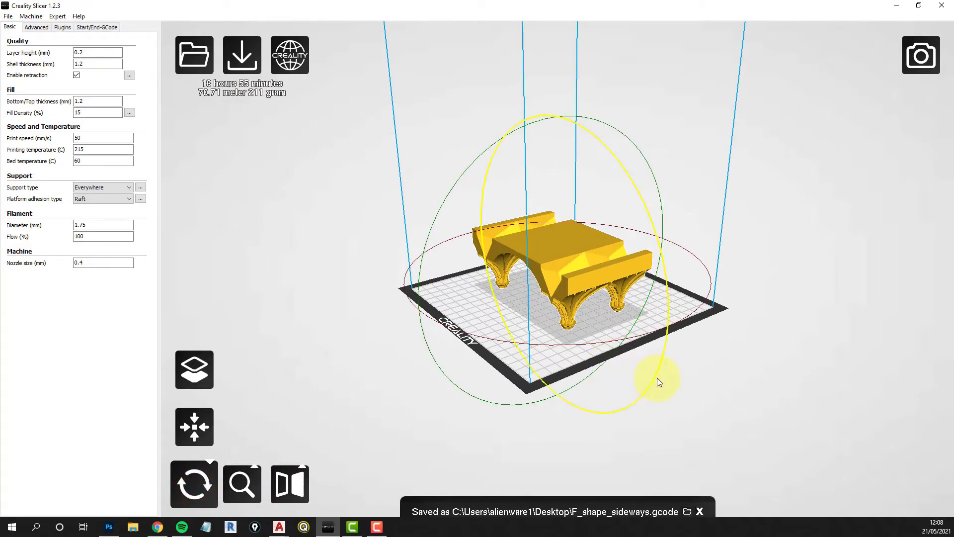
left_click_drag(657, 377, 380, 95)
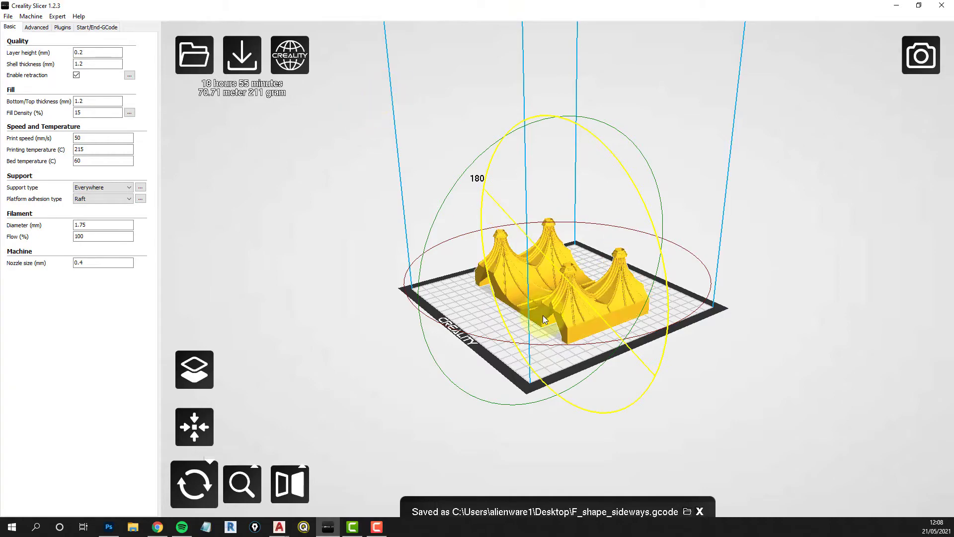
scroll(563, 324, "up", 5)
right_click_drag(629, 338, 567, 292)
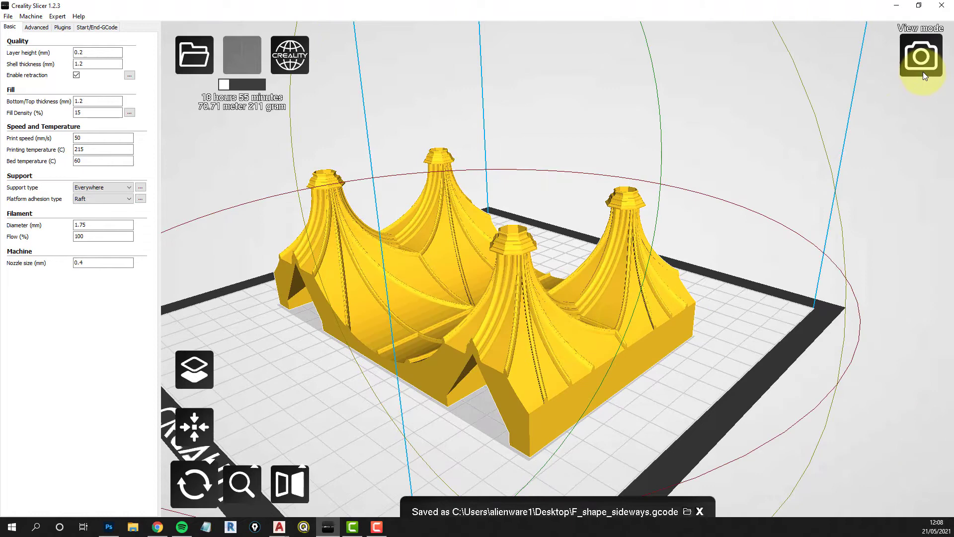
Step: Show the flipped vault's layers 1 to 23 and zoom in on the two tall peaks
left_click(921, 56)
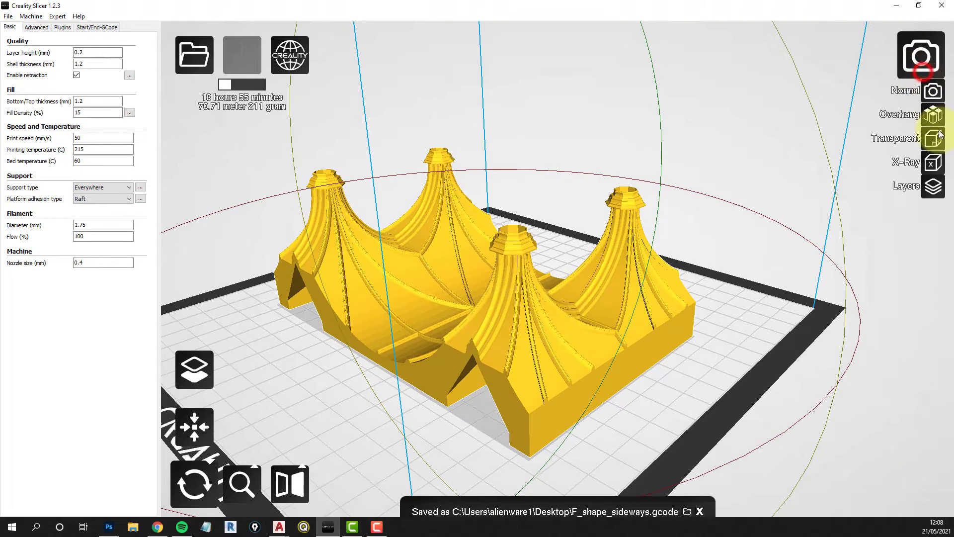
left_click(934, 189)
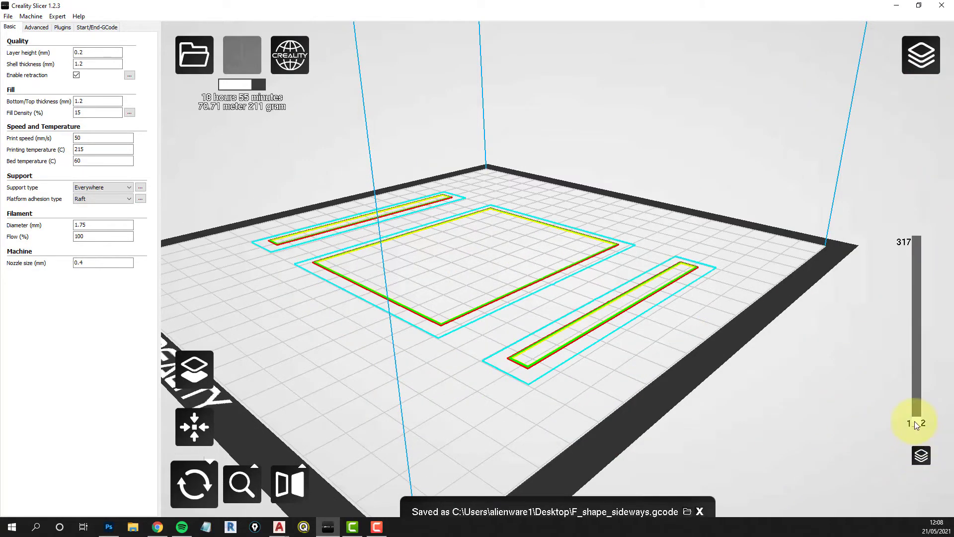
left_click_drag(916, 423, 886, 222)
scroll(347, 275, "up", 3)
scroll(347, 274, "up", 5)
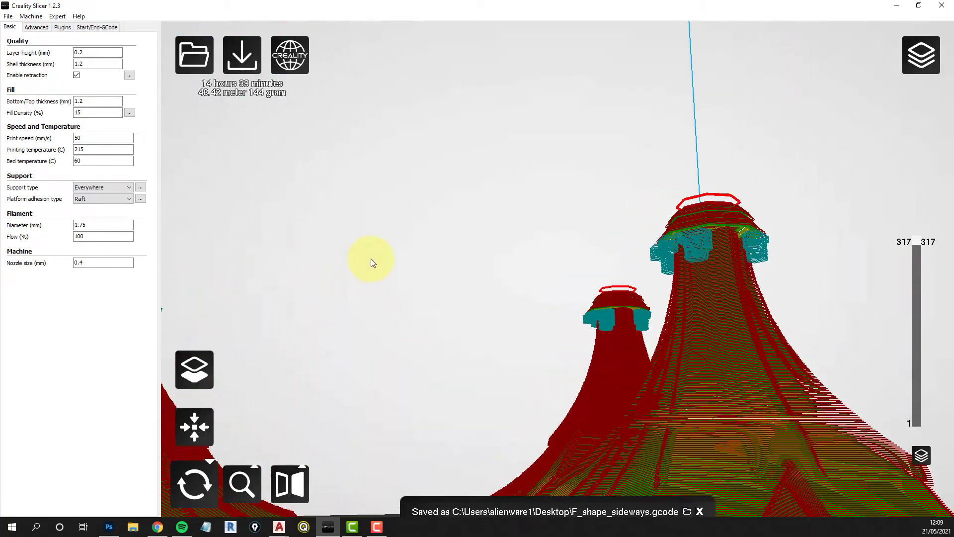
right_click_drag(807, 249, 817, 282)
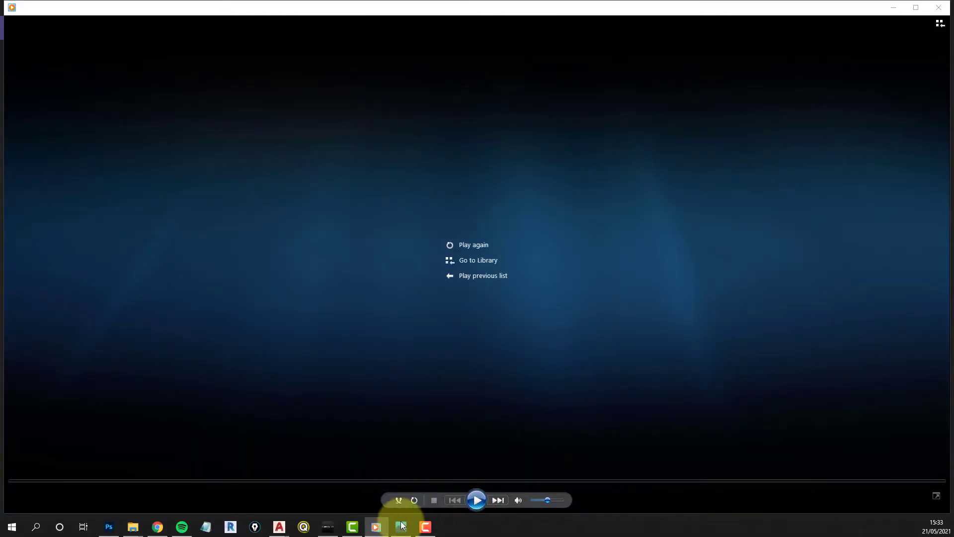
Step: Bring the Photos viewer forward with the printed vaulted ceiling photo
left_click(402, 530)
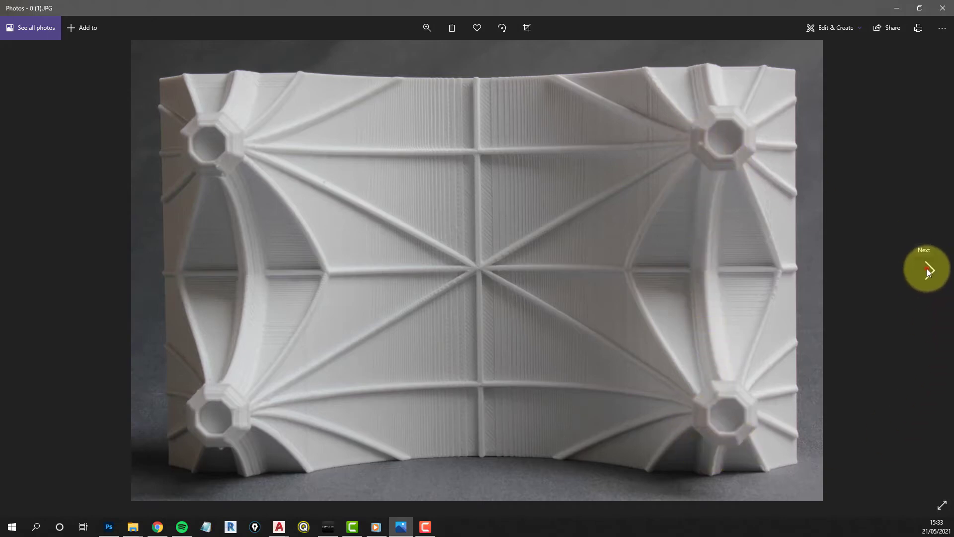
Step: Page through the print photos from 0 (2).JPG to 0 (7).JPG, the vaulted arcade on yellow columns
left_click(928, 269)
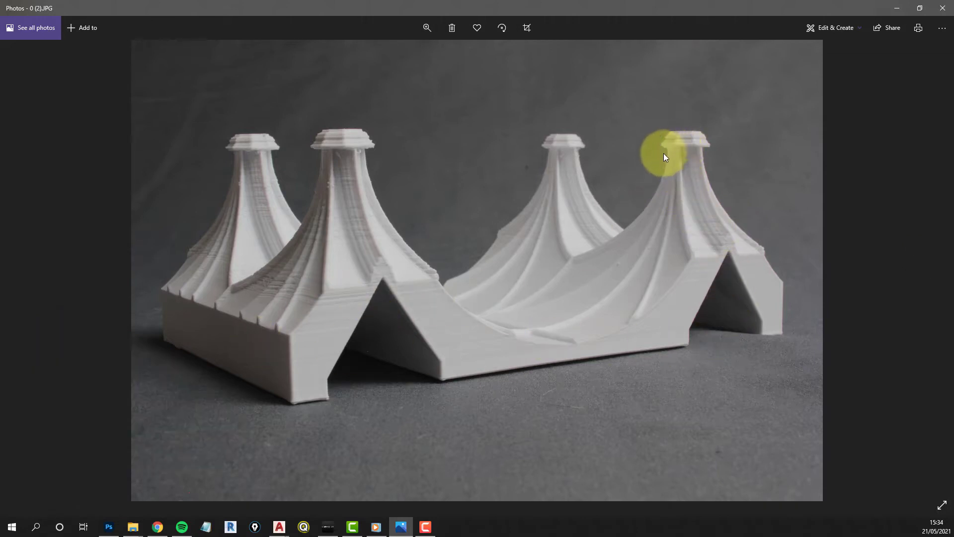
left_click(931, 271)
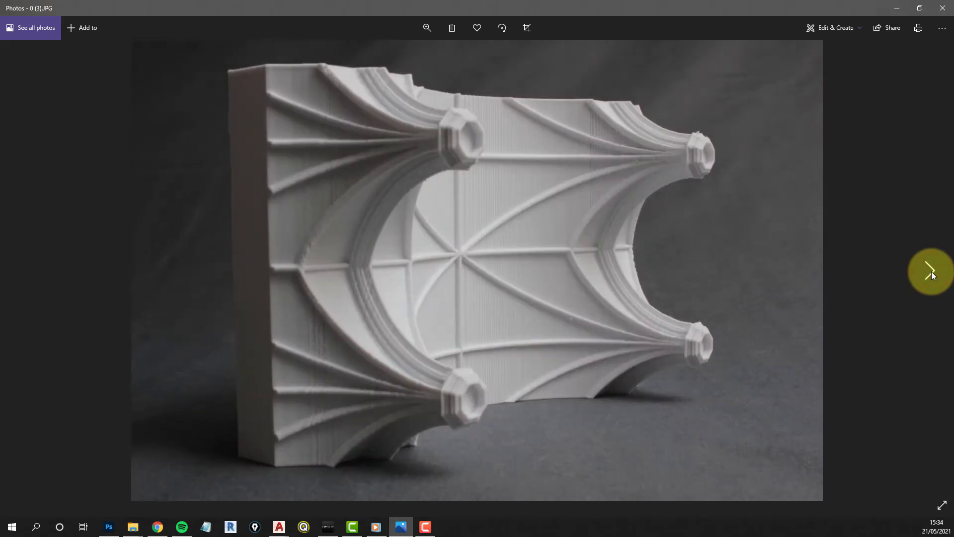
left_click(931, 271)
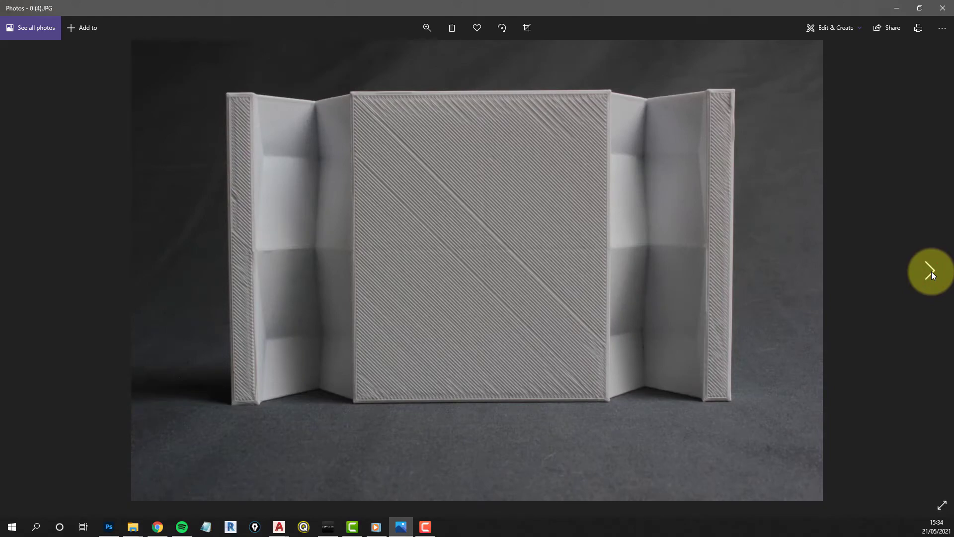
left_click(930, 272)
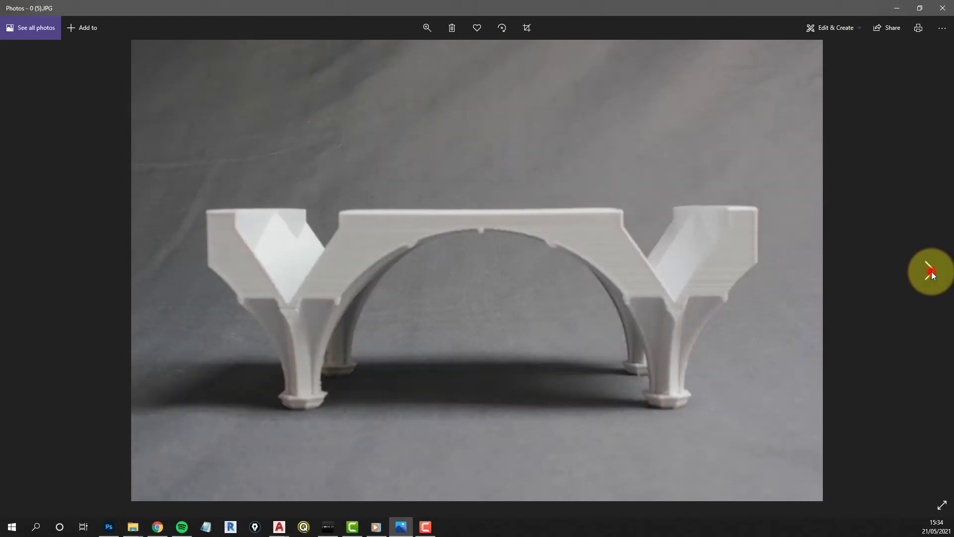
left_click(931, 271)
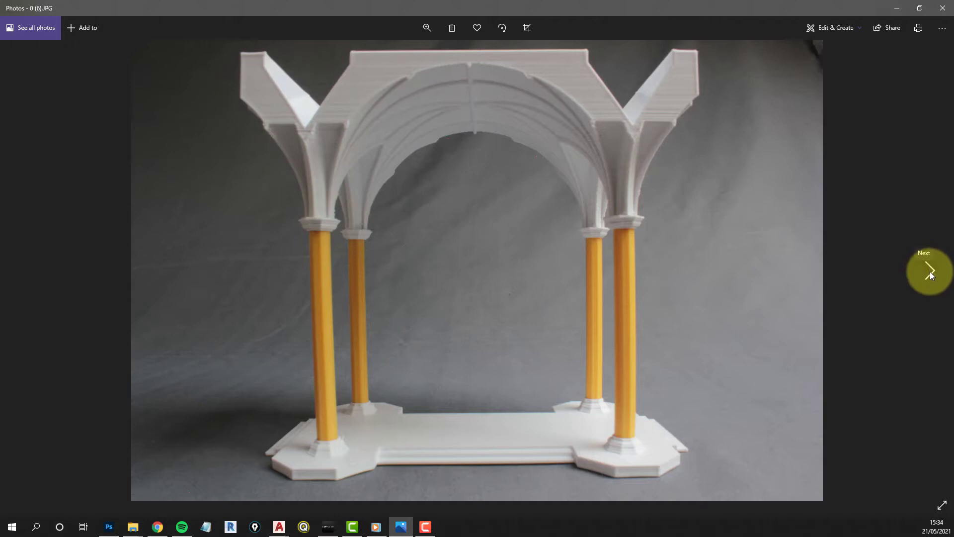
left_click(929, 272)
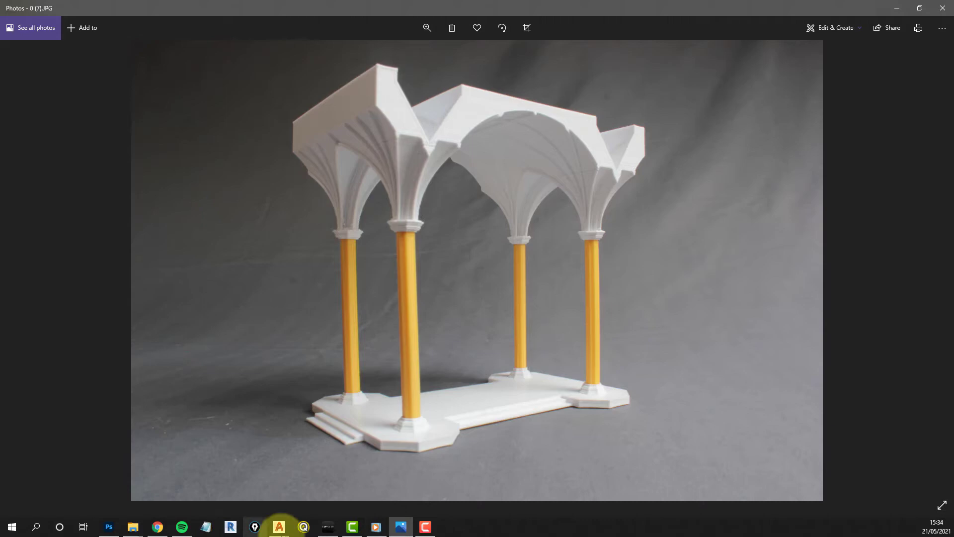
left_click(279, 529)
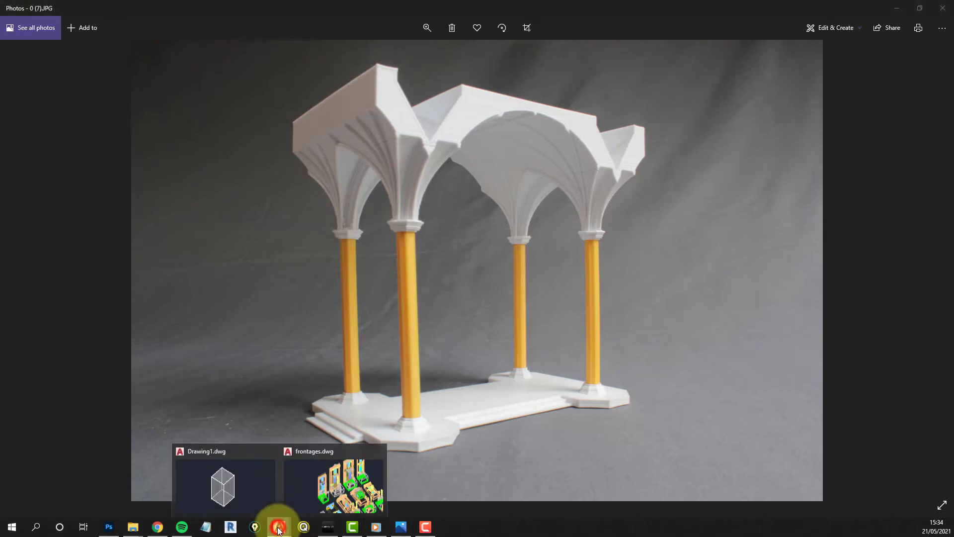
Step: Open the frontages drawing, pan across its pieces, then show them on Creality Slicer's plate
left_click(341, 478)
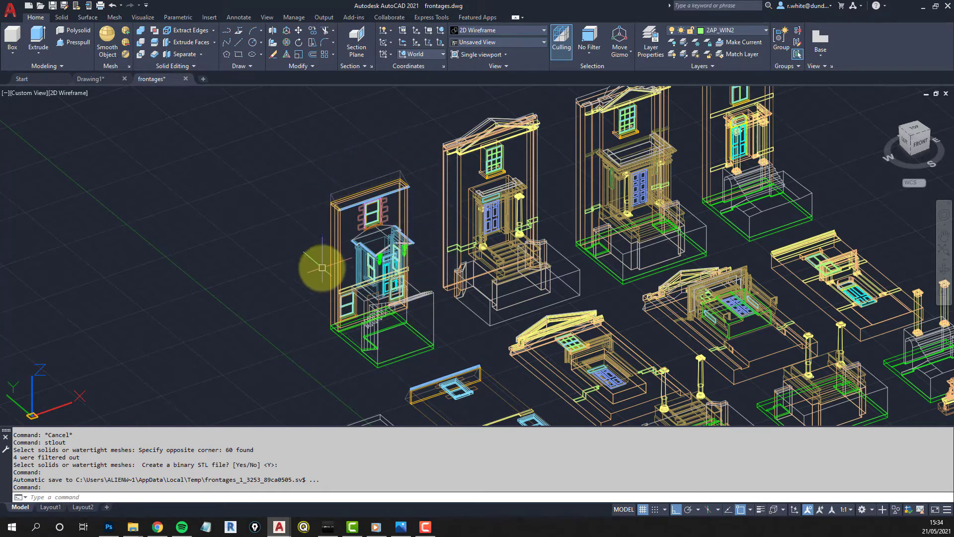
scroll(476, 318, "down", 3)
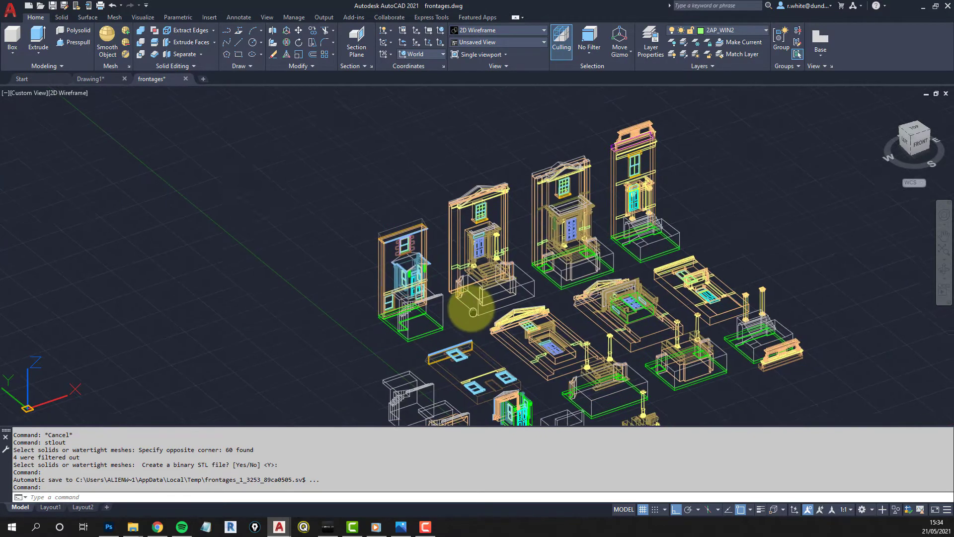
scroll(411, 230, "up", 5)
middle_click_drag(410, 258, 410, 255)
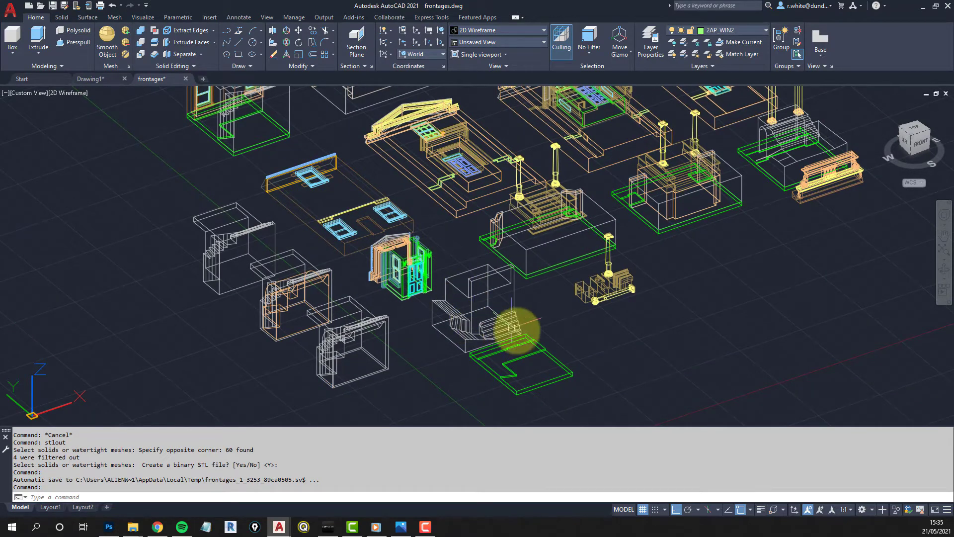
middle_click_drag(308, 189, 401, 272)
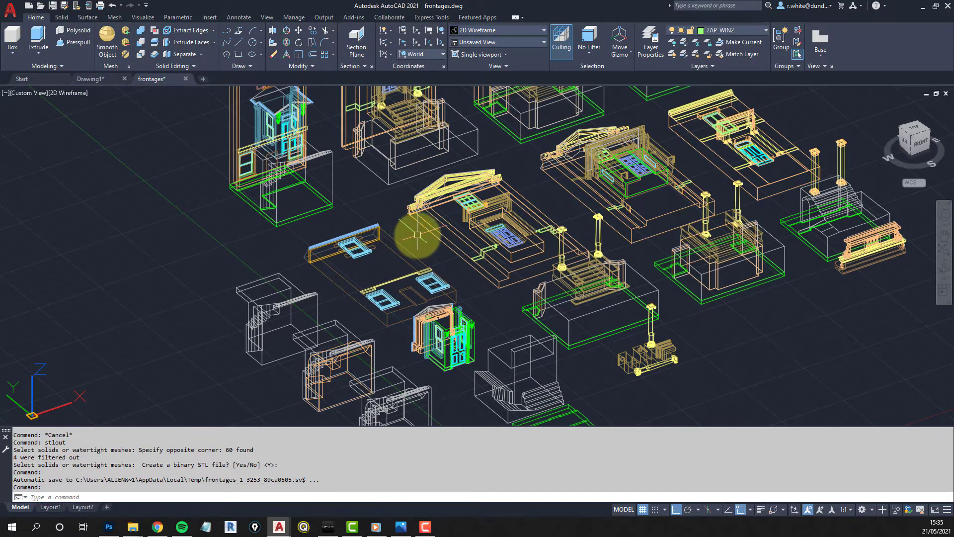
middle_click_drag(421, 237, 426, 288)
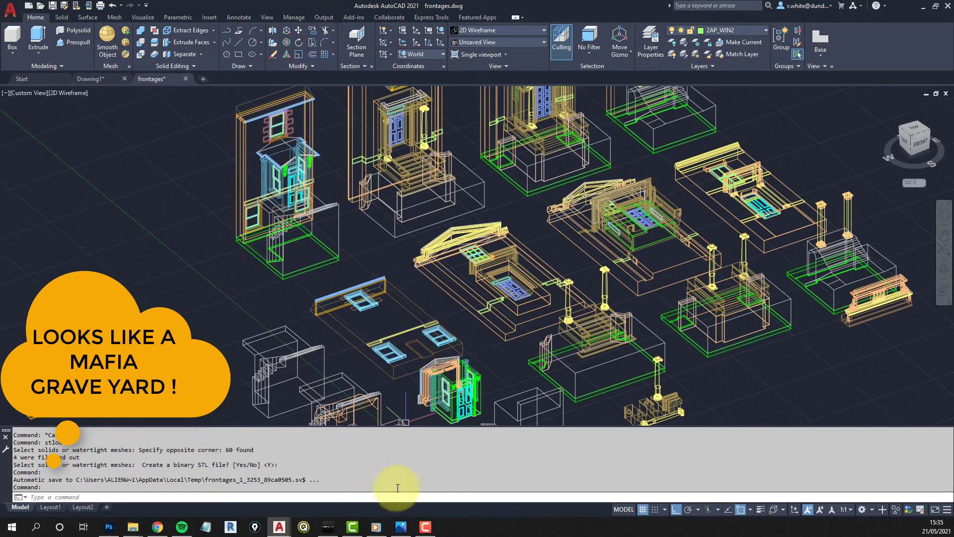
left_click(326, 531)
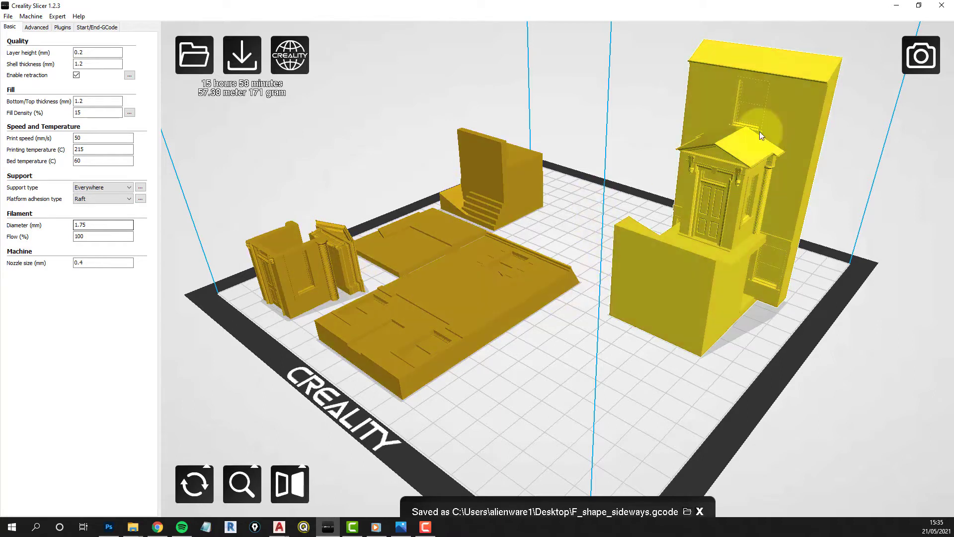
Step: Switch the frontage models to the Layers view, showing the first raft layer of 544
left_click(917, 73)
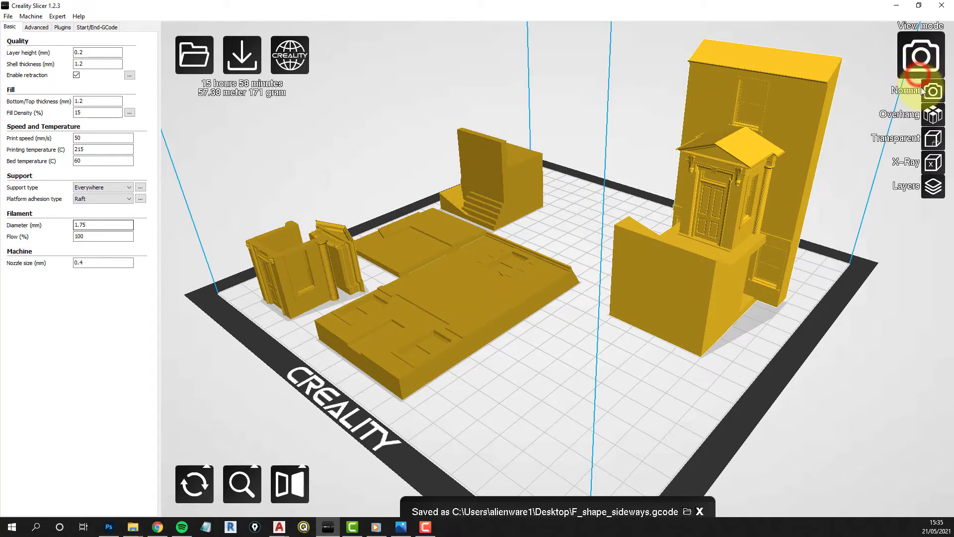
left_click(931, 192)
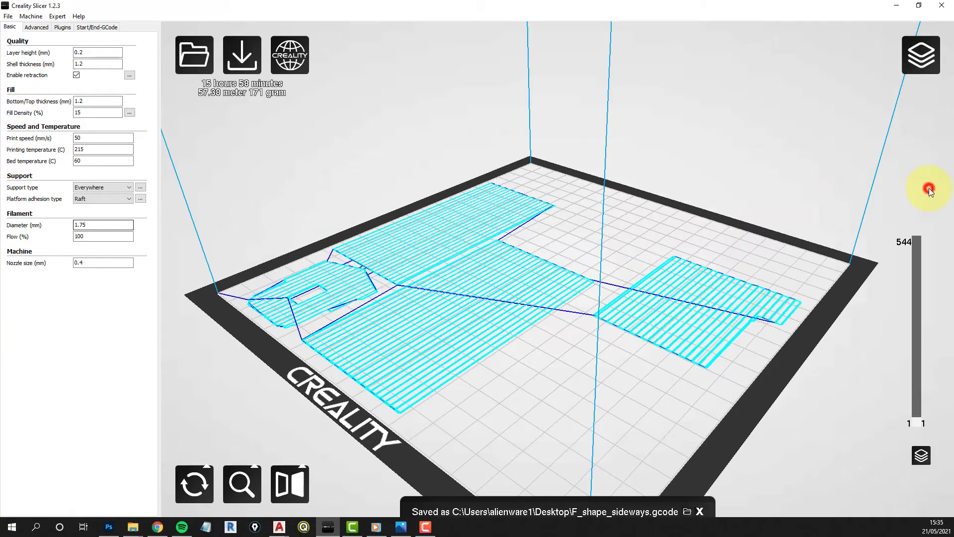
Step: Raise the layer preview from layer 1 to all 544 layers of the frontage pieces
left_click(915, 423)
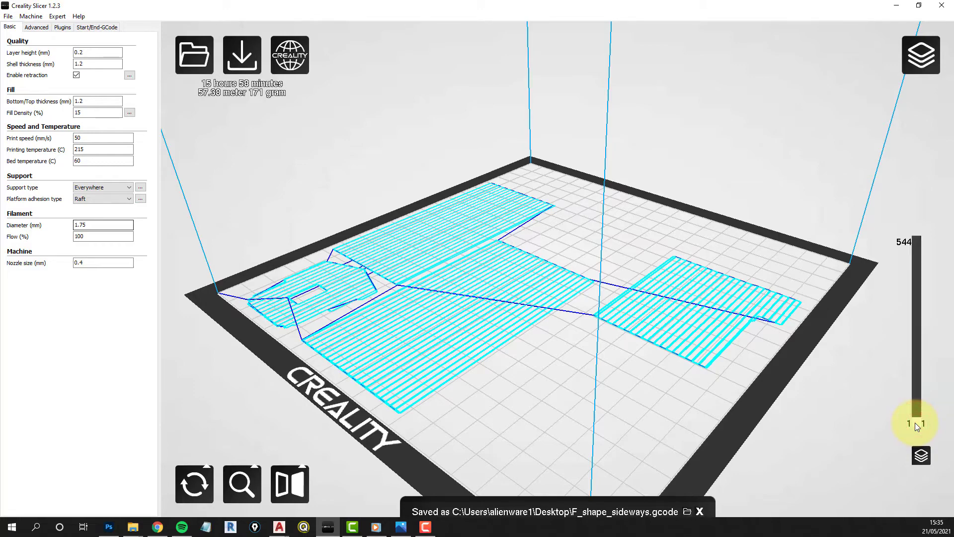
left_click_drag(915, 423, 937, 263)
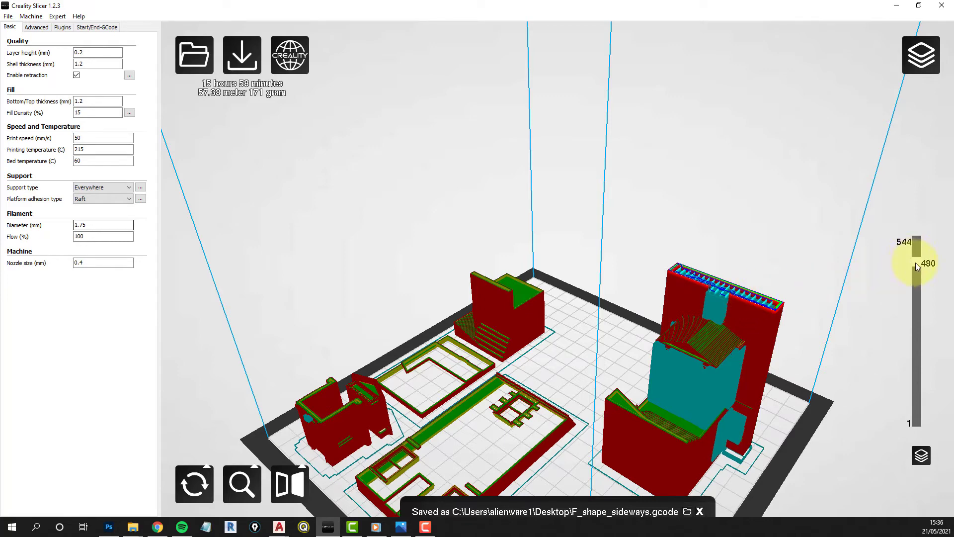
left_click_drag(916, 262, 920, 234)
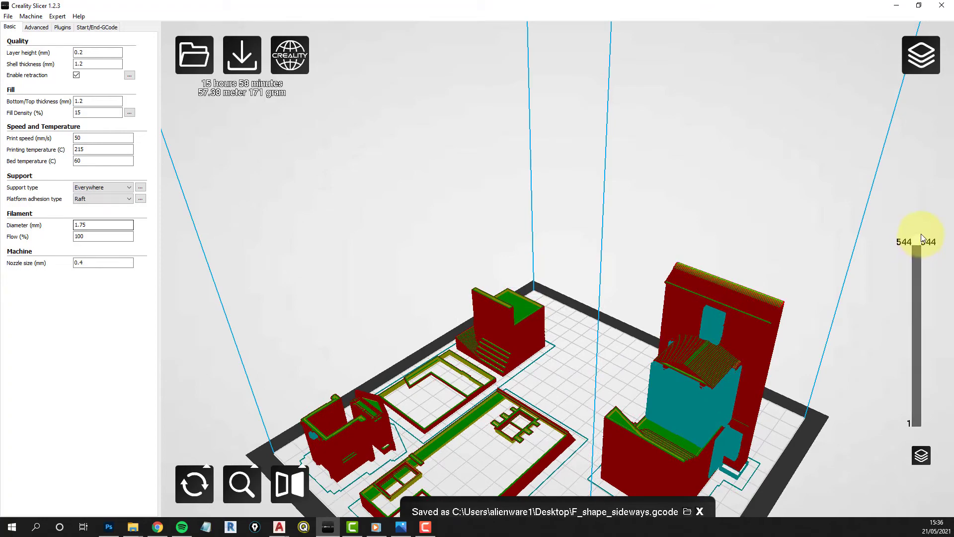
left_click(689, 430)
right_click_drag(673, 423, 630, 433)
right_click_drag(712, 338, 712, 338)
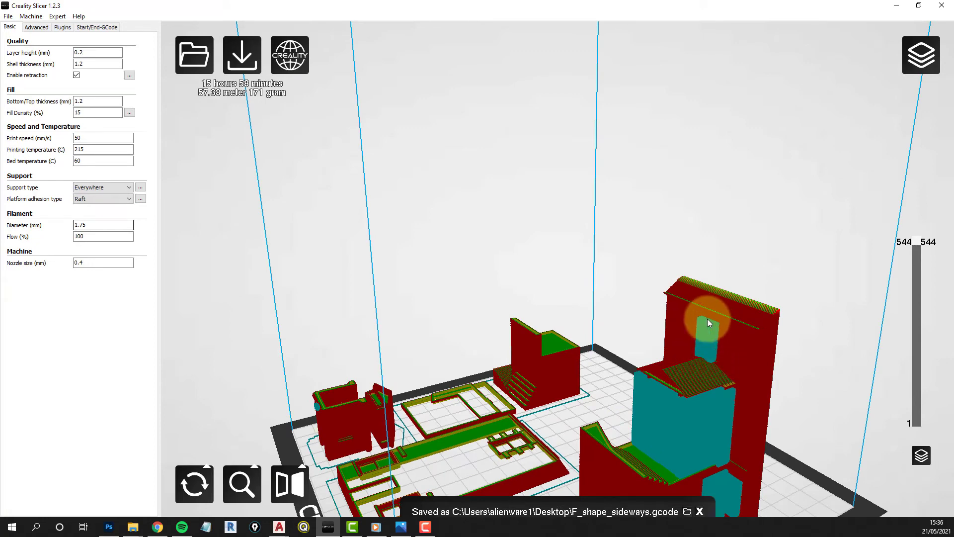
right_click_drag(704, 334, 656, 414)
scroll(646, 405, "down", 5)
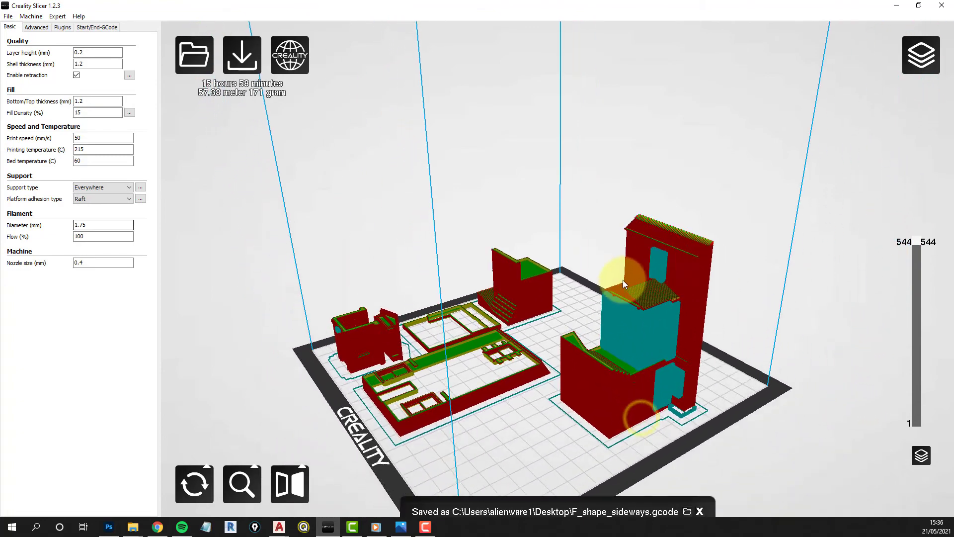
mouse_move(587, 356)
right_mouse_down()
mouse_move(582, 366)
mouse_move(587, 350)
right_mouse_up()
scroll(583, 366, "up", 3)
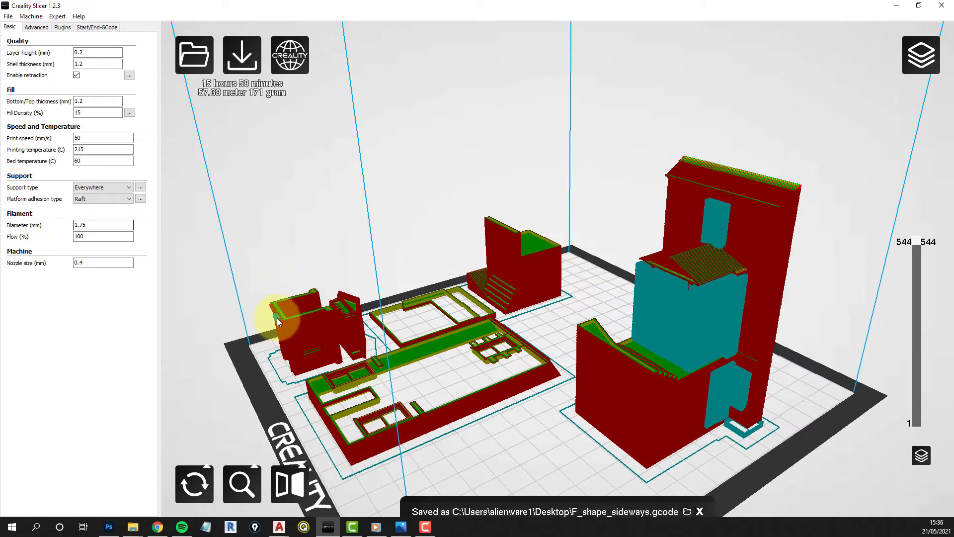
scroll(278, 326, "up", 5)
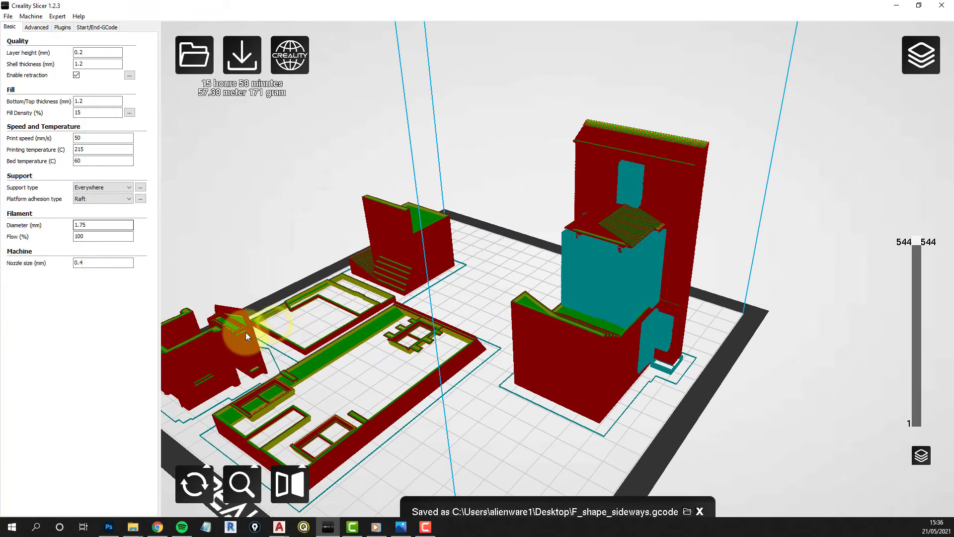
left_click_drag(233, 337, 179, 325)
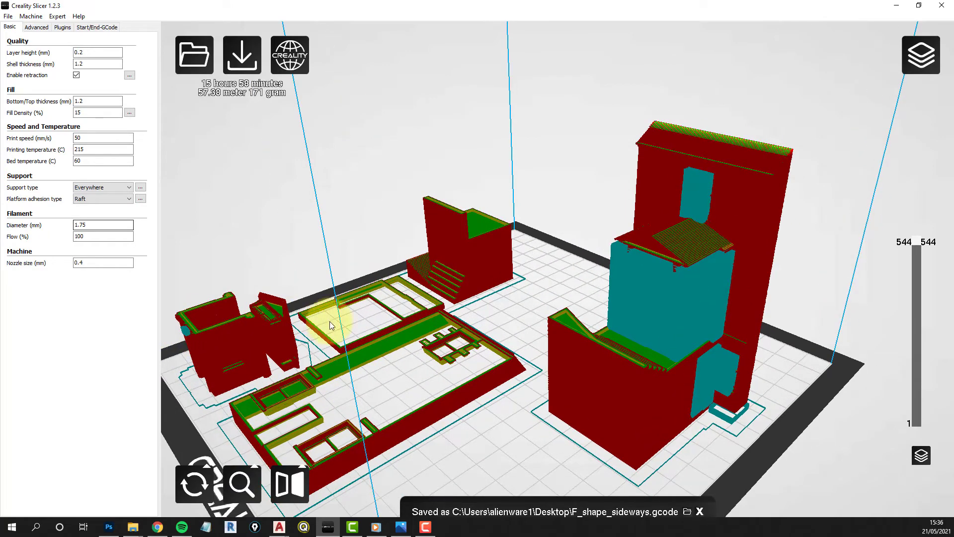
scroll(696, 388, "up", 3)
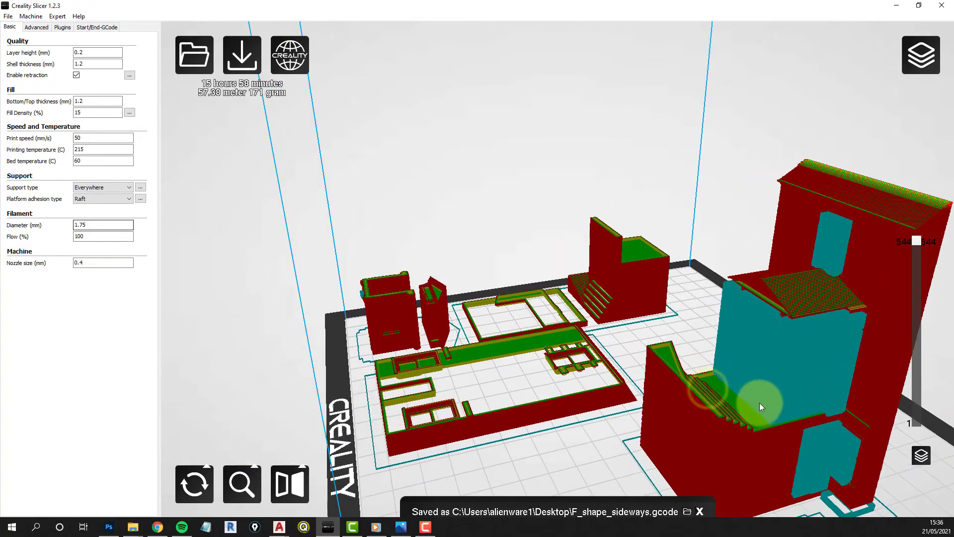
scroll(706, 381, "down", 3)
left_click_drag(705, 382, 515, 472)
left_click_drag(554, 443, 561, 458)
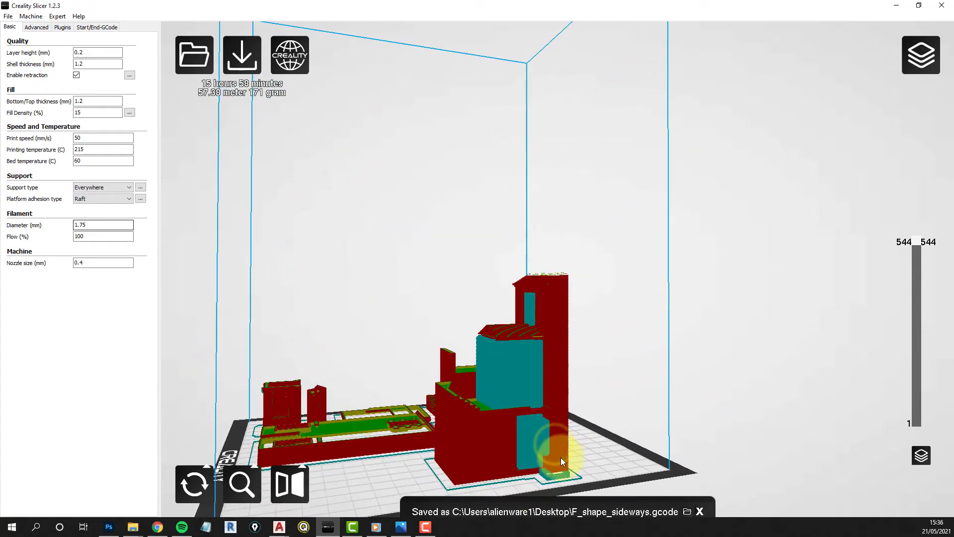
scroll(544, 380, "up", 5)
scroll(502, 392, "down", 5)
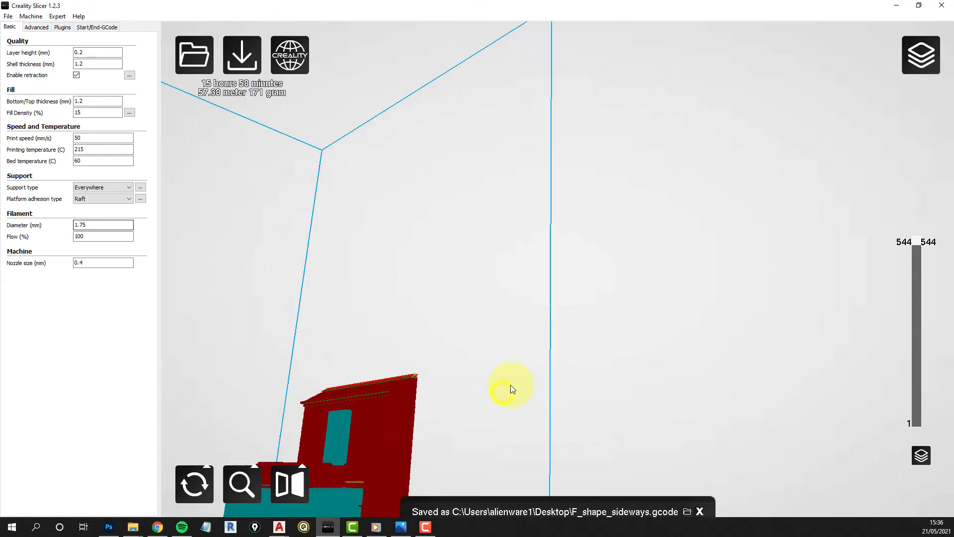
left_click_drag(511, 385, 499, 407)
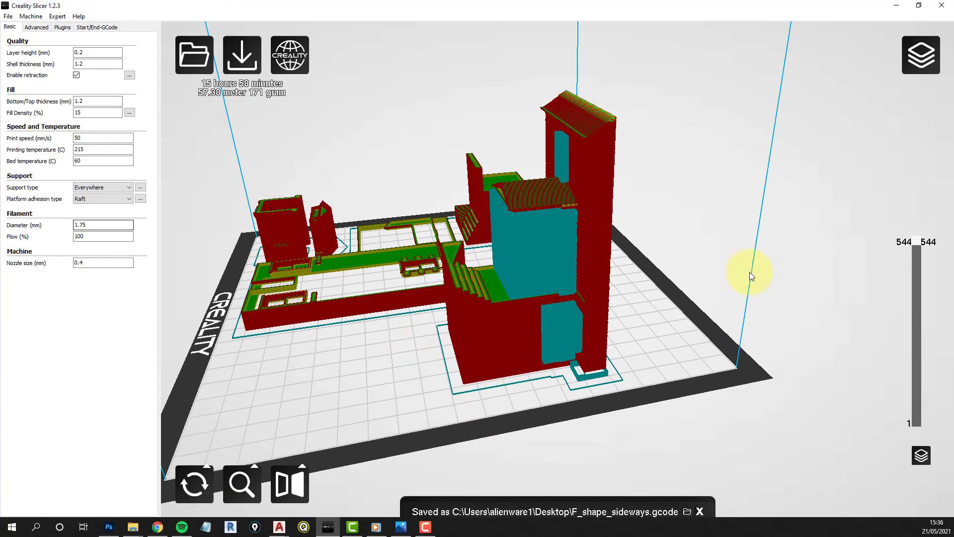
left_click(603, 369)
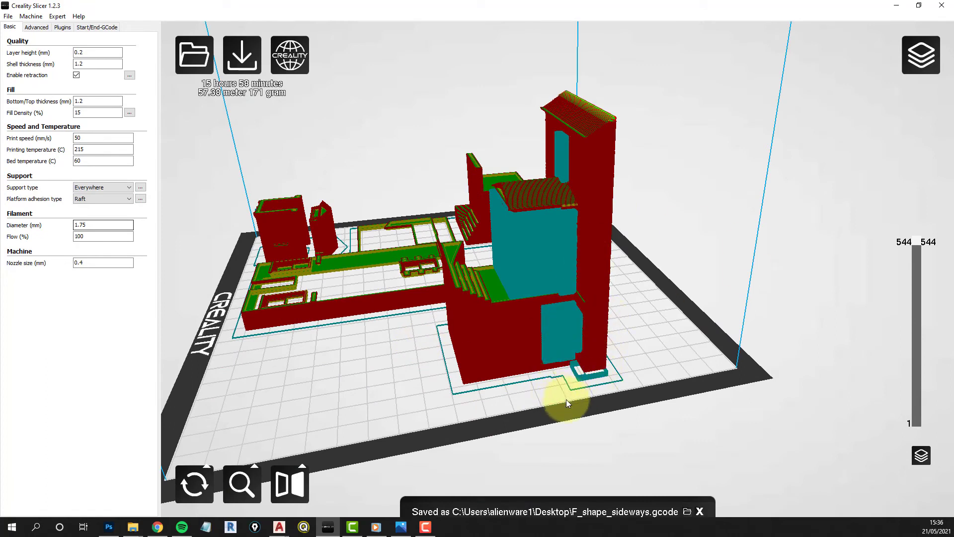
Step: Bring up the print photos and browse to 1-02.JPG, the close-up of the stringy window
left_click(402, 531)
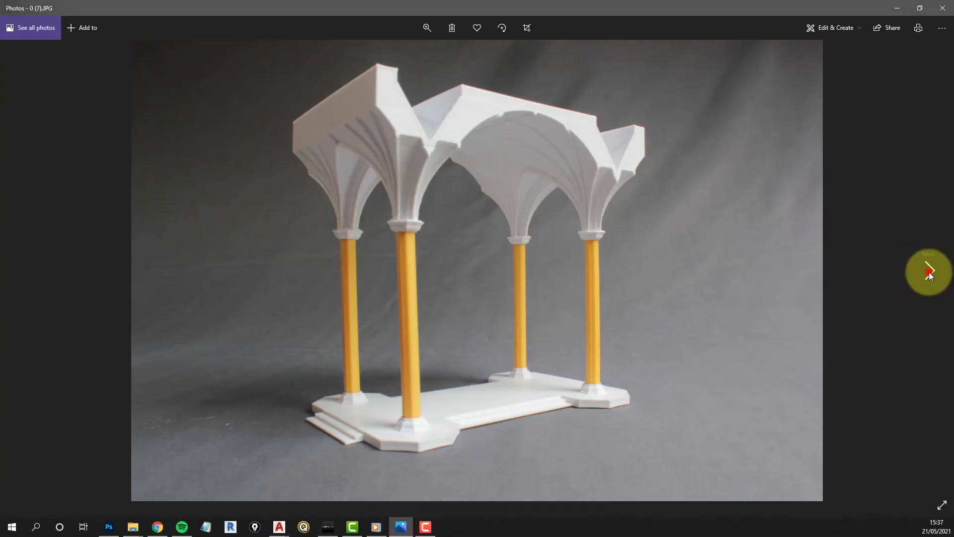
left_click(929, 273)
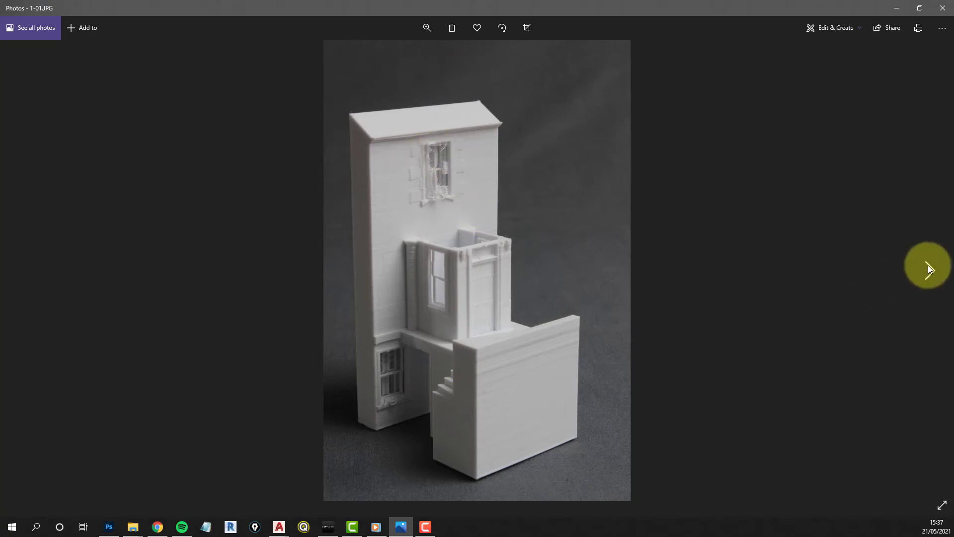
left_click(931, 272)
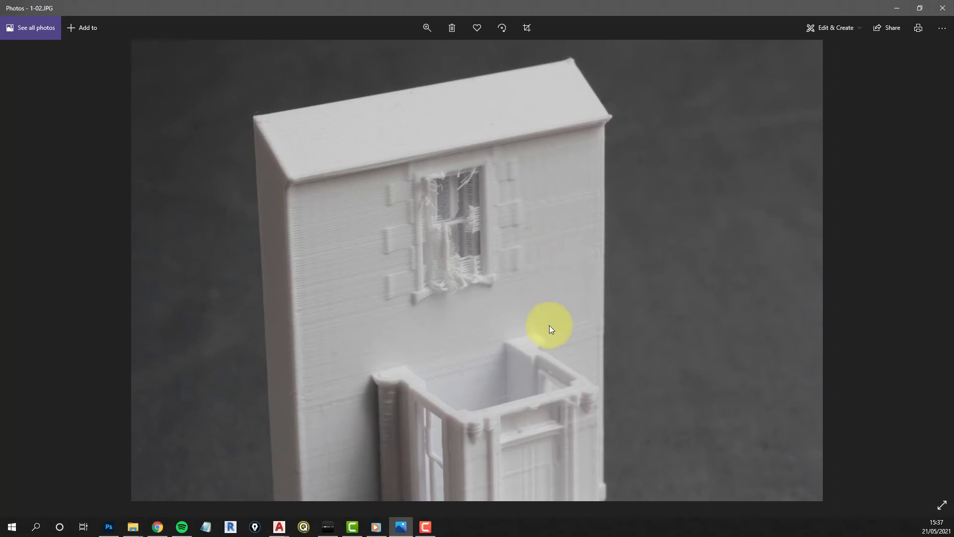
key("Right")
key("Left")
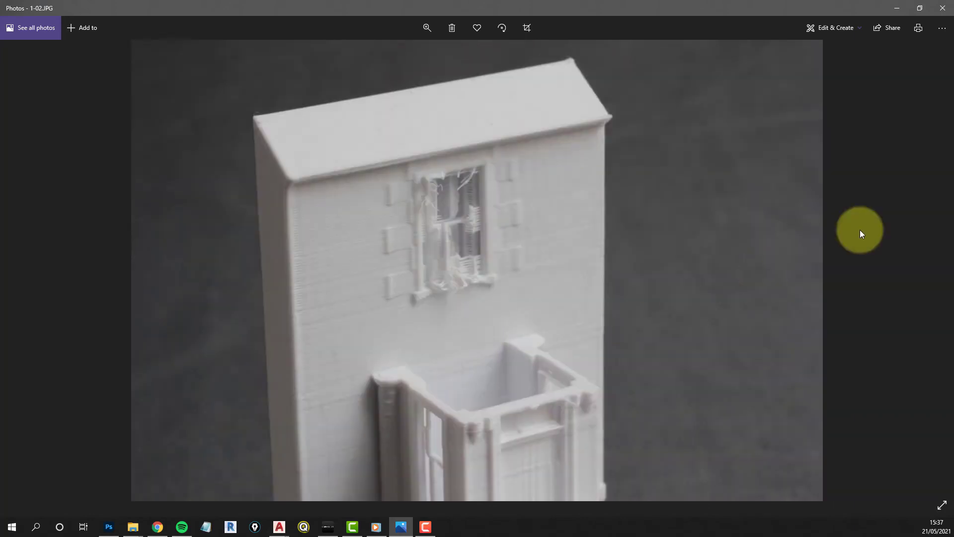
Step: Advance to the photo of the three printed pieces, zoom in, then zoom back to fit
left_click(930, 270)
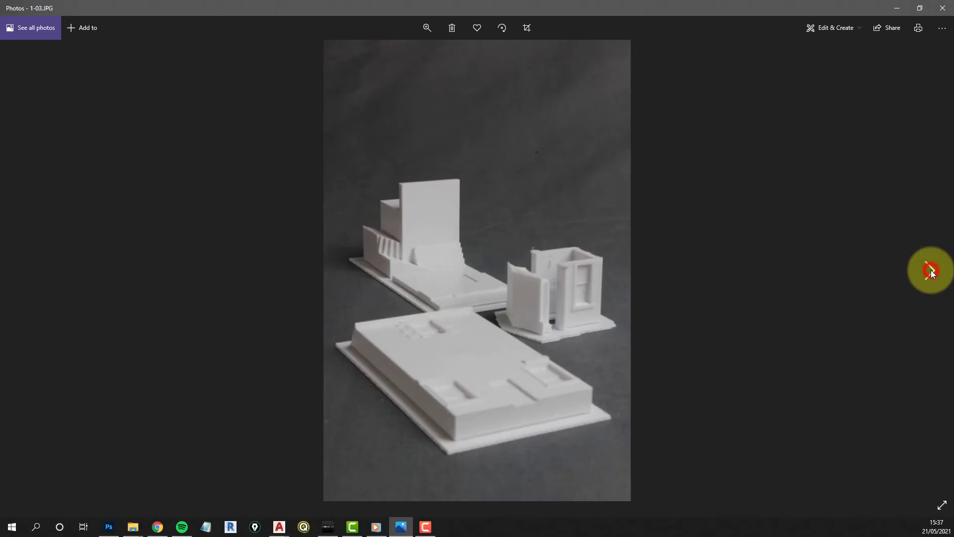
double_click(475, 315)
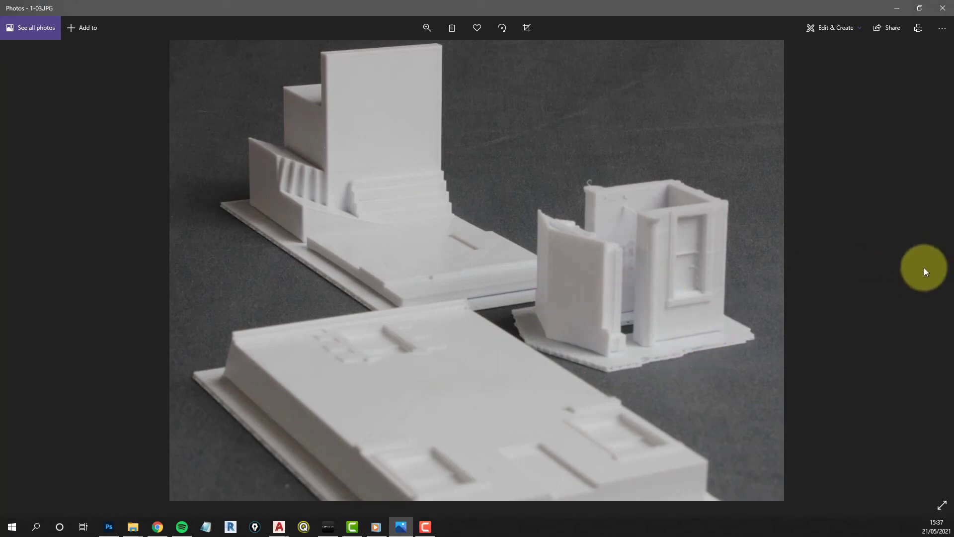
left_click(898, 275)
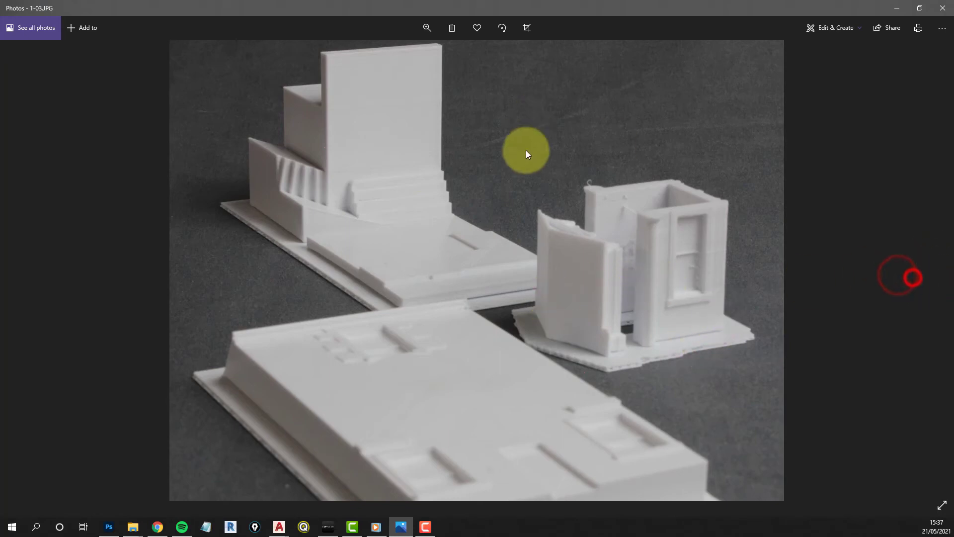
double_click(495, 276)
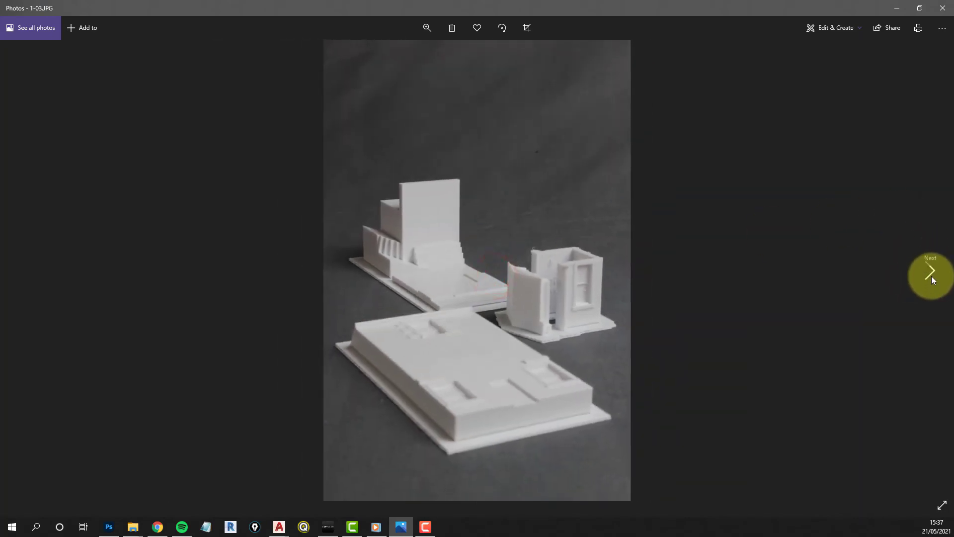
Step: Advance to 1-04.JPG, zoom into the pedimented doorway and upper window, then return to full view
left_click(931, 277)
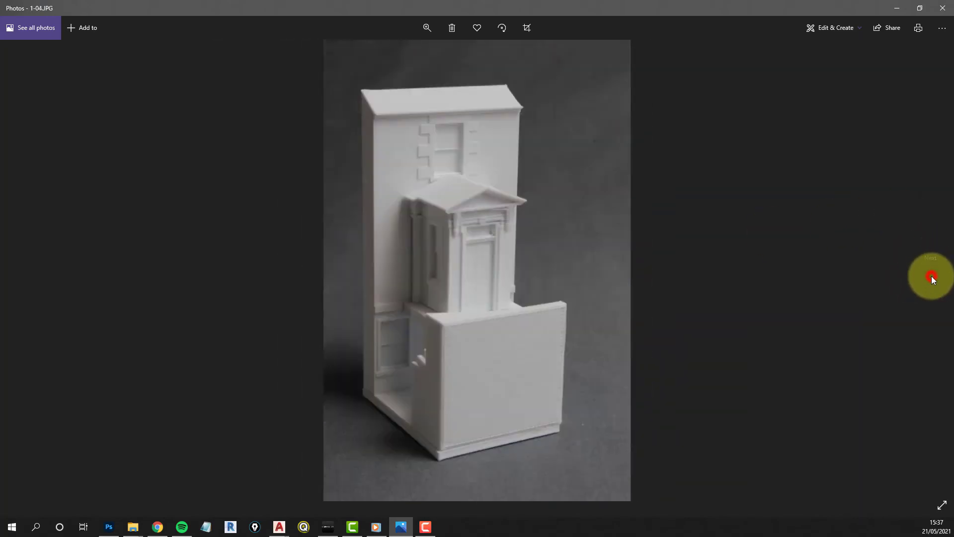
double_click(442, 246)
left_click_drag(389, 155, 454, 333)
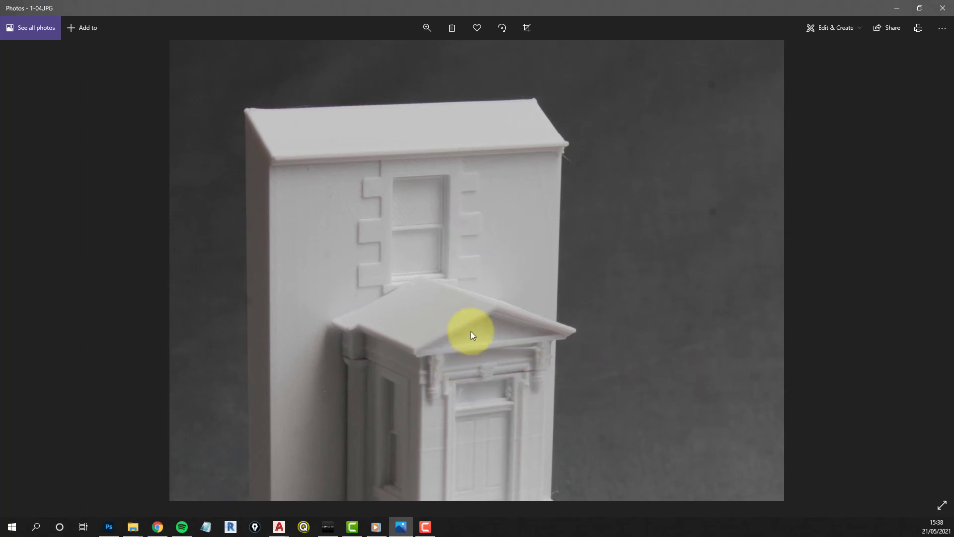
left_click(487, 394)
left_click(478, 398)
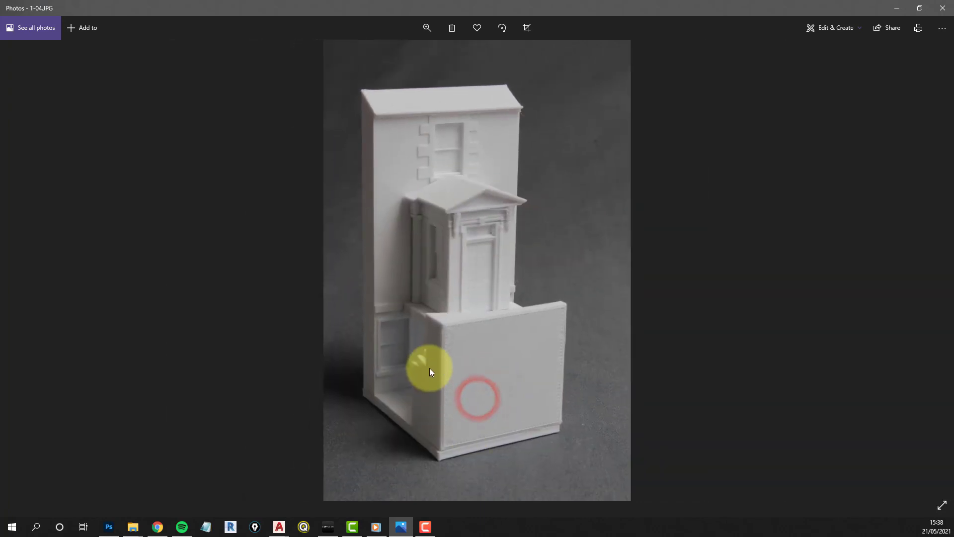